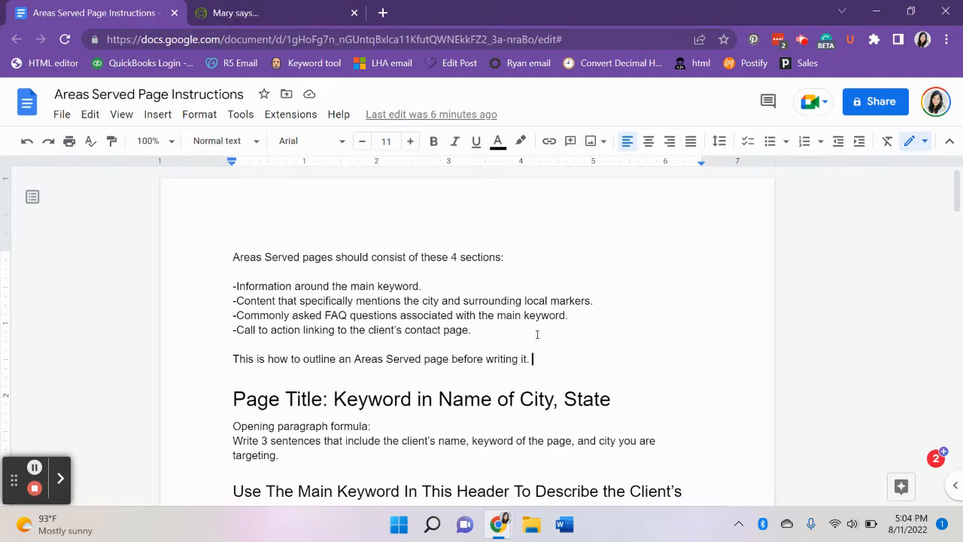
# Read the Areas Served page outline from the opening list of four sections through the two FAQ question headings.
pyautogui.scroll(-1, 536, 334)
pyautogui.scroll(-1, 537, 334)
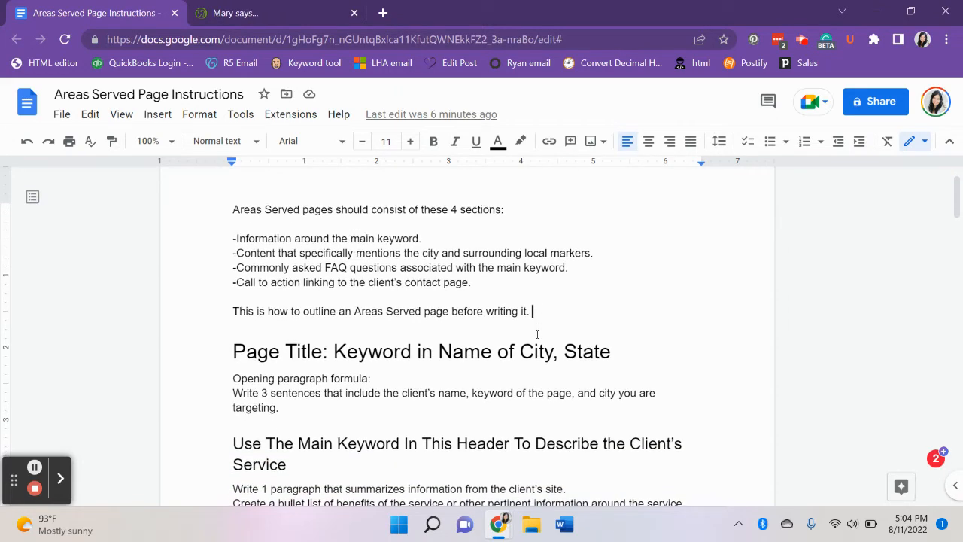
pyautogui.scroll(-2, 447, 373)
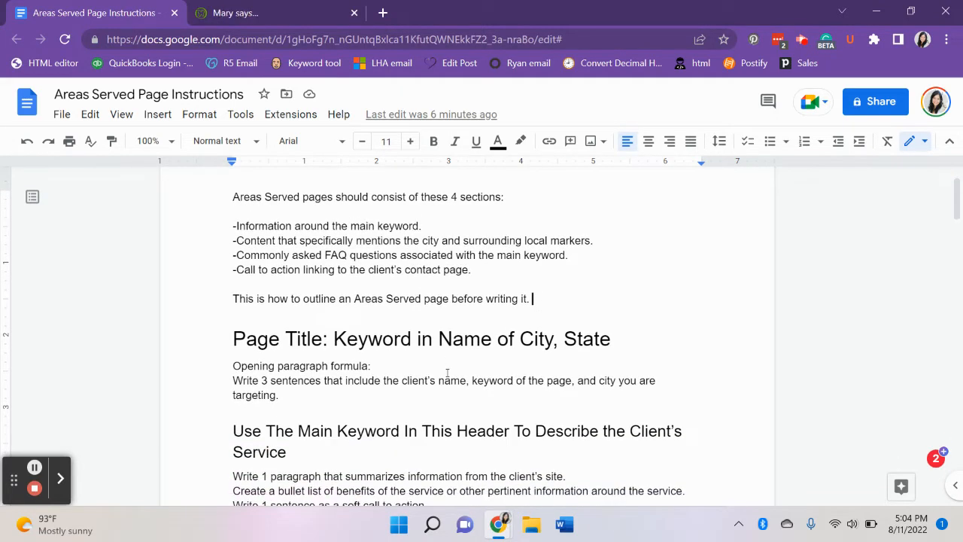
pyautogui.scroll(-1, 448, 372)
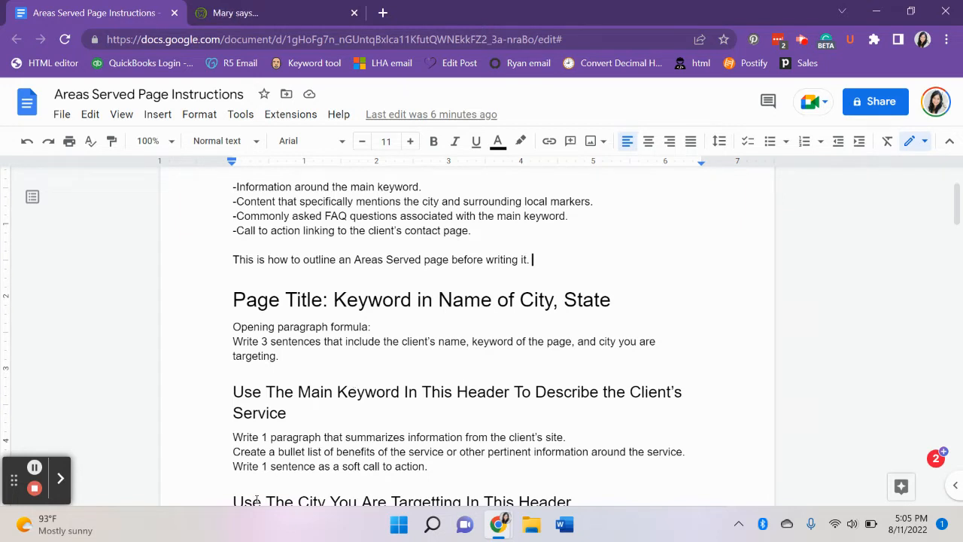
pyautogui.scroll(-1, 352, 388)
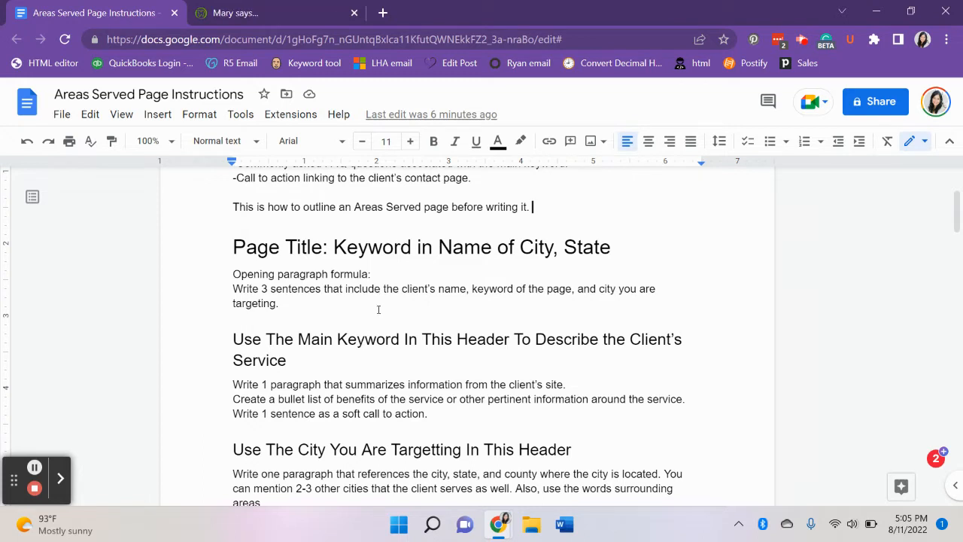
pyautogui.scroll(-1, 378, 310)
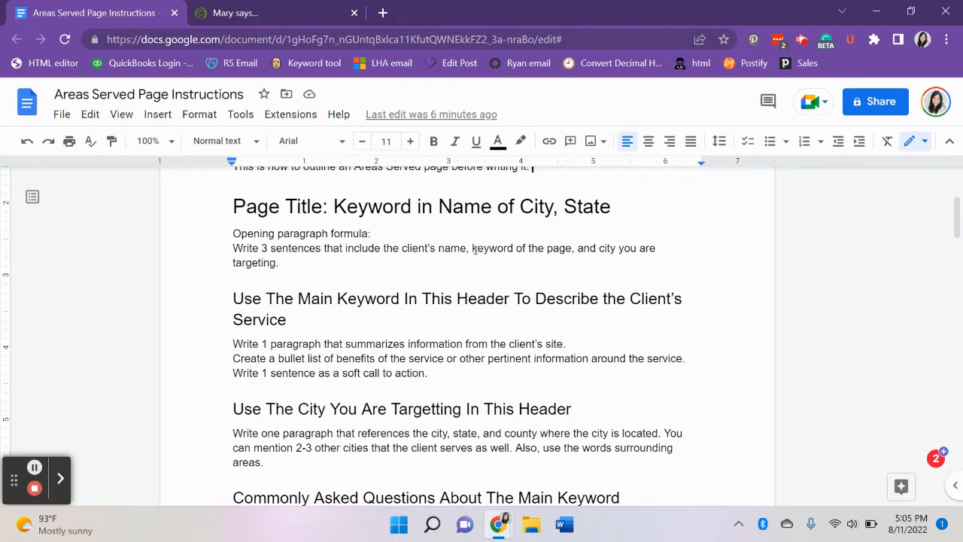
pyautogui.scroll(-1, 435, 341)
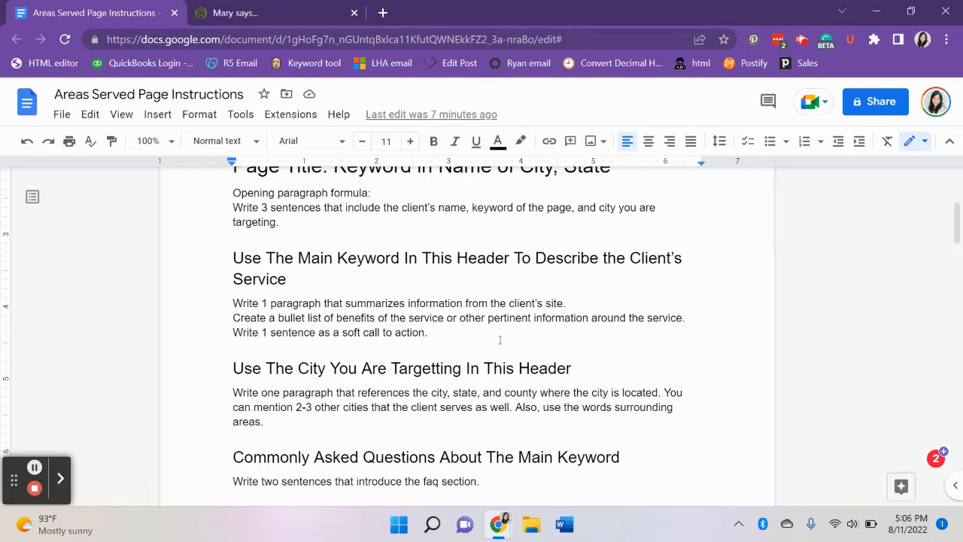
pyautogui.scroll(-1, 499, 341)
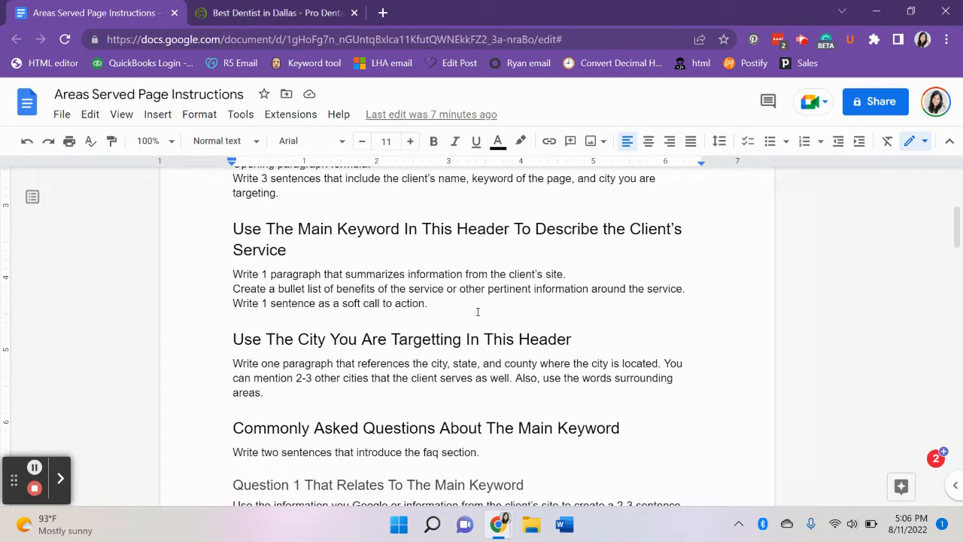
pyautogui.scroll(-2, 492, 324)
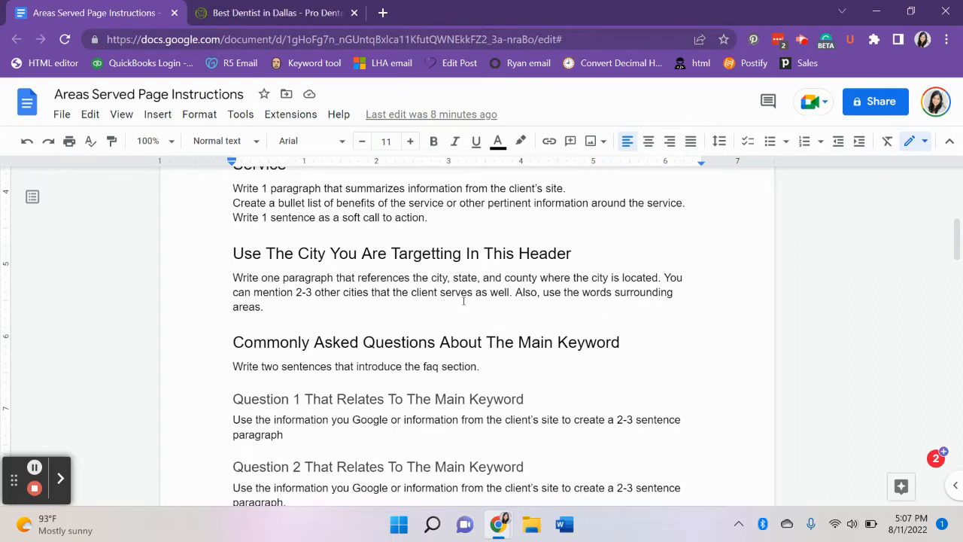
pyautogui.scroll(-3, 386, 293)
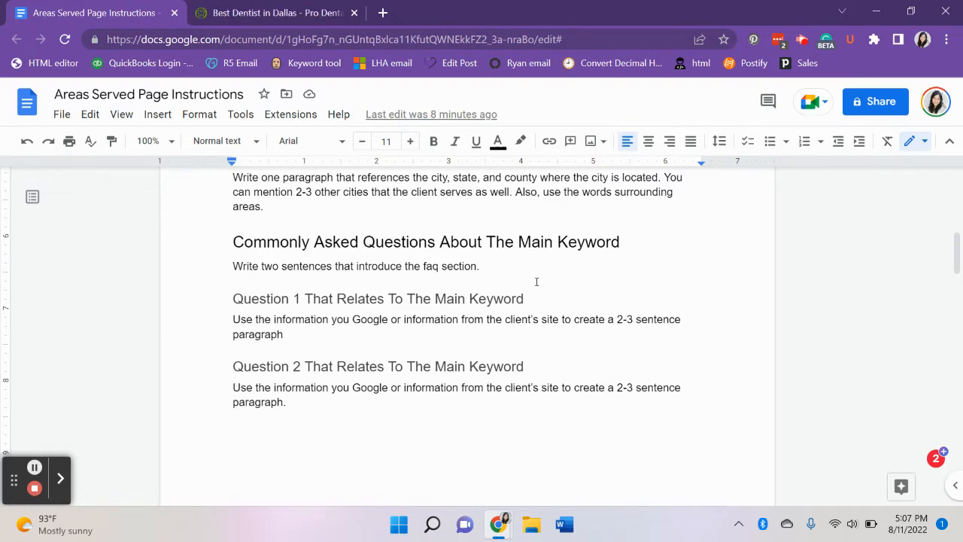
pyautogui.scroll(-1, 535, 279)
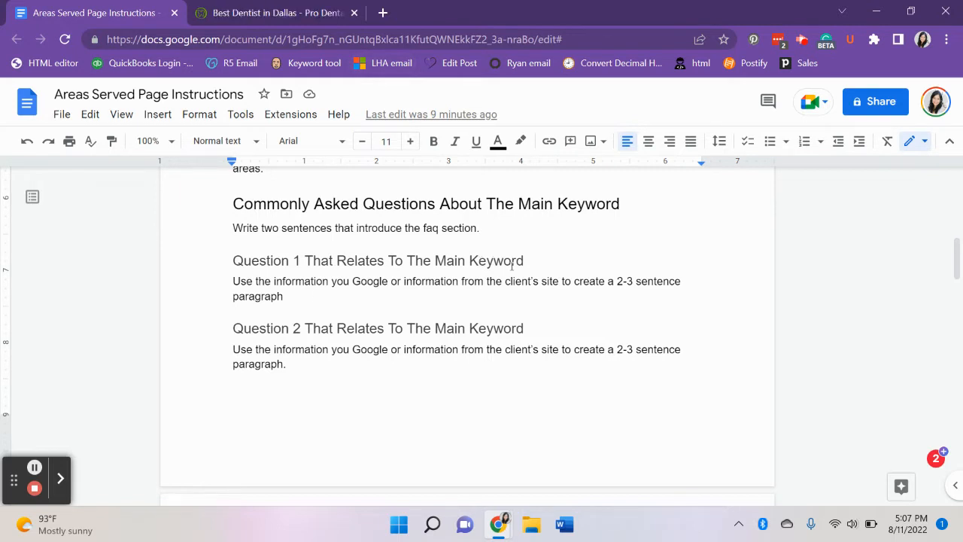
pyautogui.scroll(-1, 403, 321)
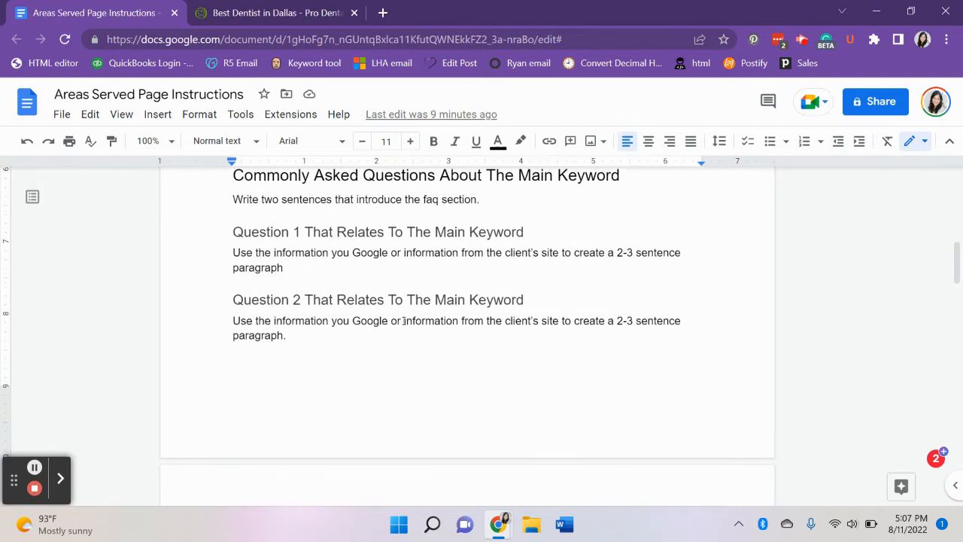
pyautogui.scroll(-1, 404, 321)
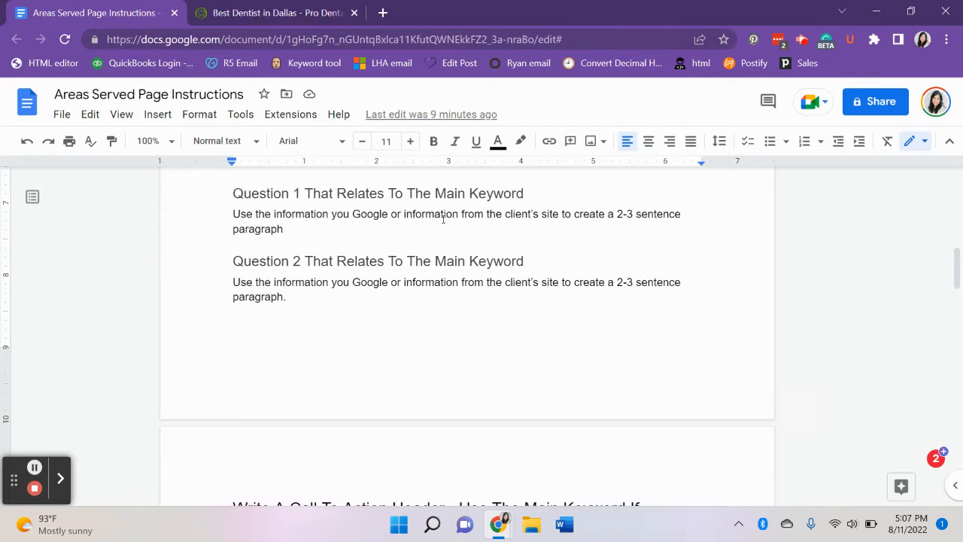
# Search Google for "dentists near me" in a new browser tab.
pyautogui.click(383, 13)
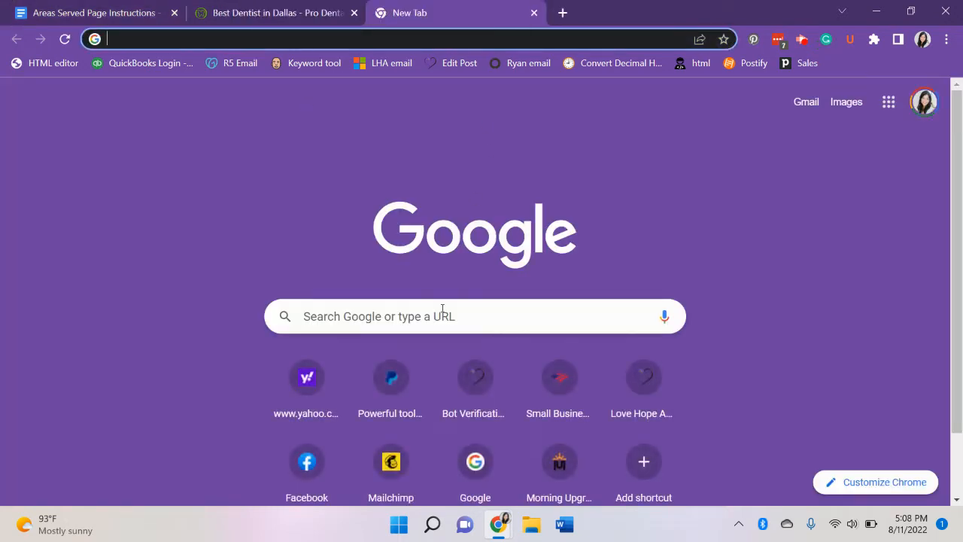
pyautogui.click(437, 316)
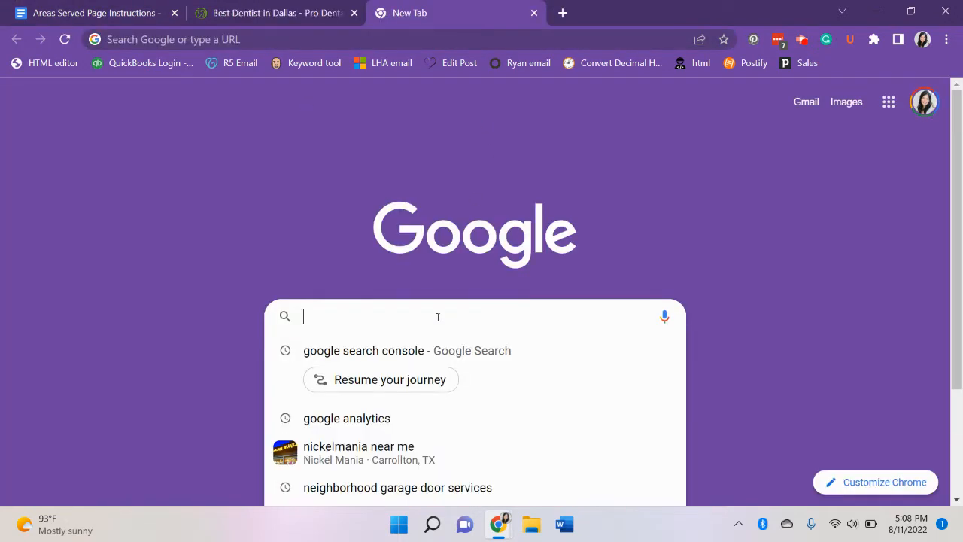
pyautogui.click(479, 43)
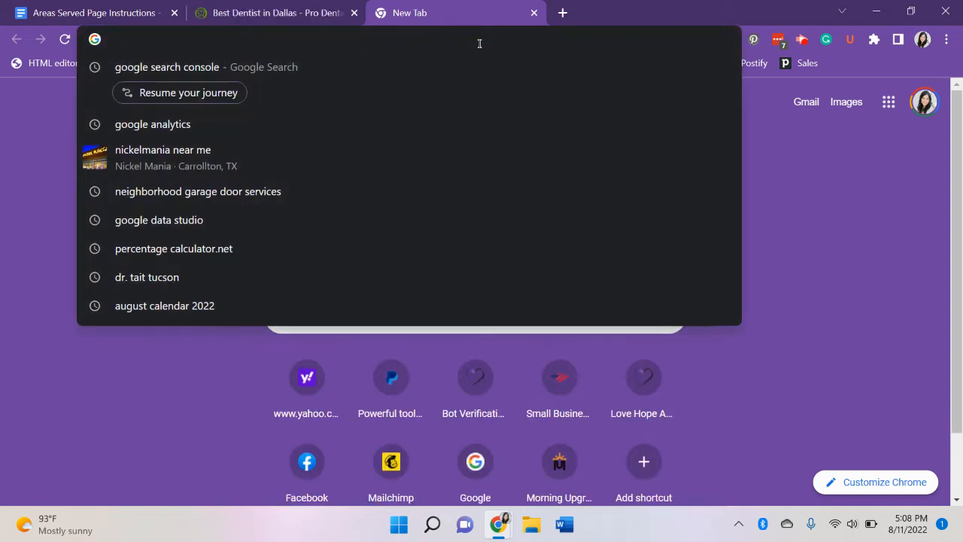
pyautogui.write('en')
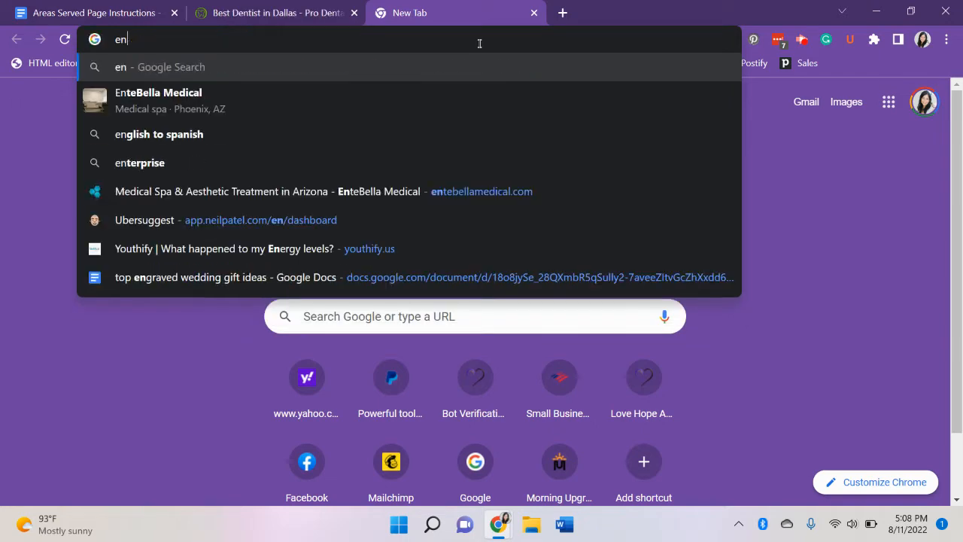
pyautogui.press('Escape')
pyautogui.write('denti')
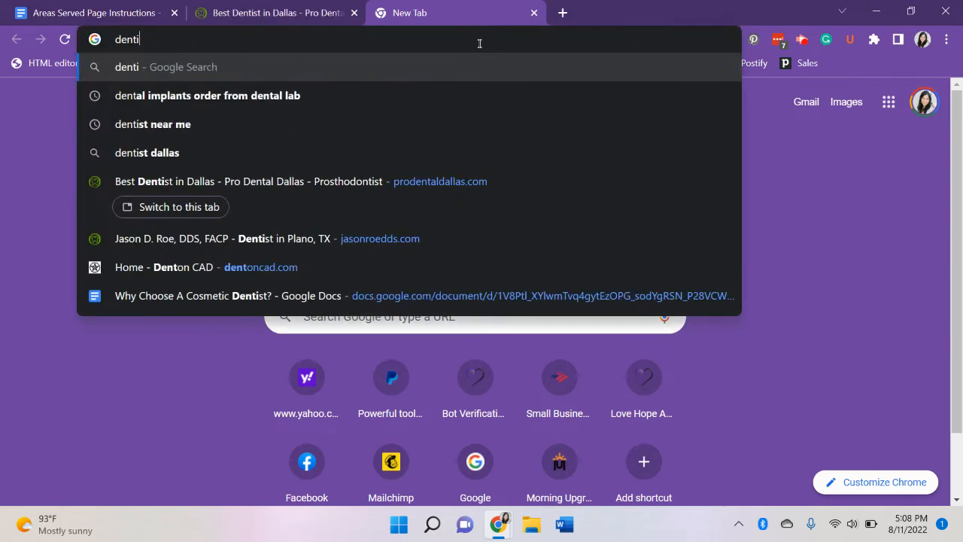
pyautogui.write('sts near me')
pyautogui.press('Return')
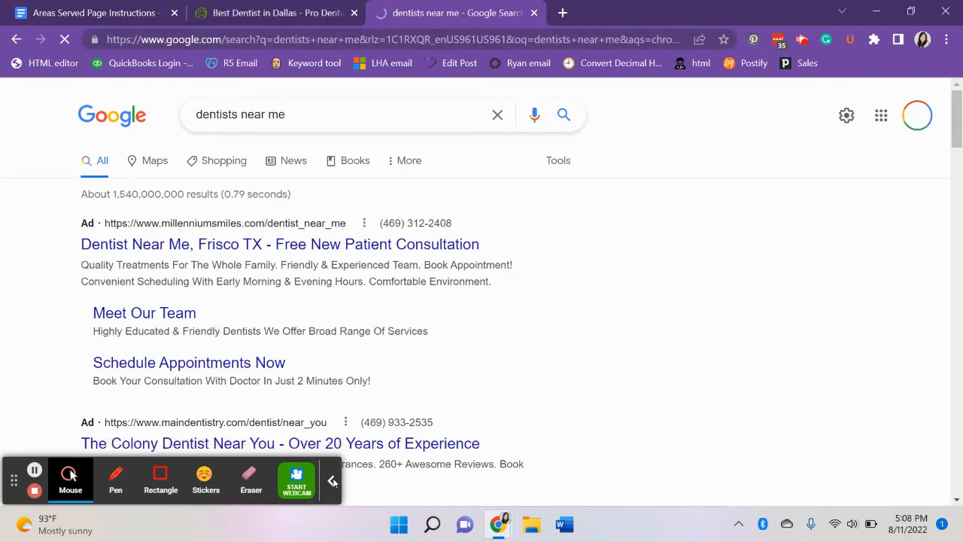
pyautogui.click(332, 480)
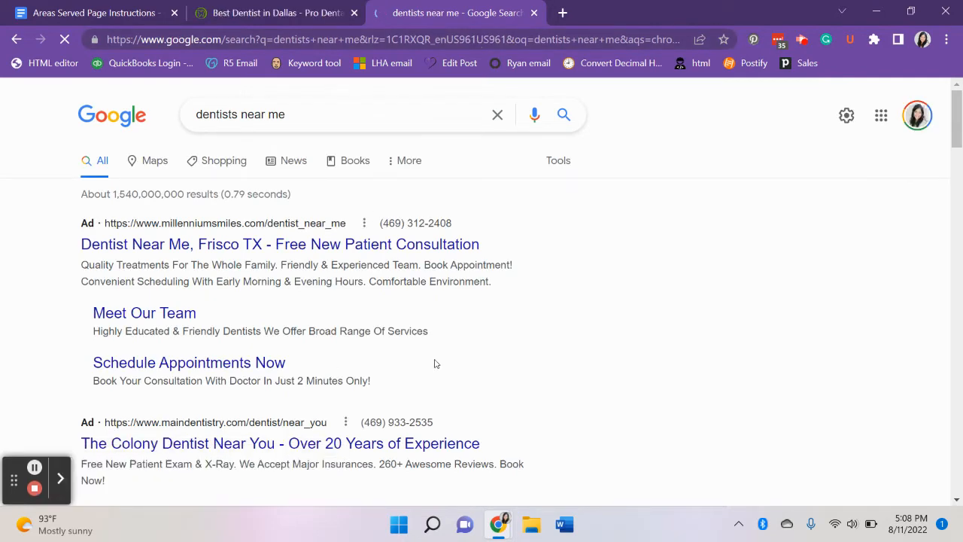
# Find the "People also ask" section in the search results and expand "How do you know a good dentist?".
pyautogui.scroll(-2, 353, 346)
pyautogui.scroll(-6, 353, 346)
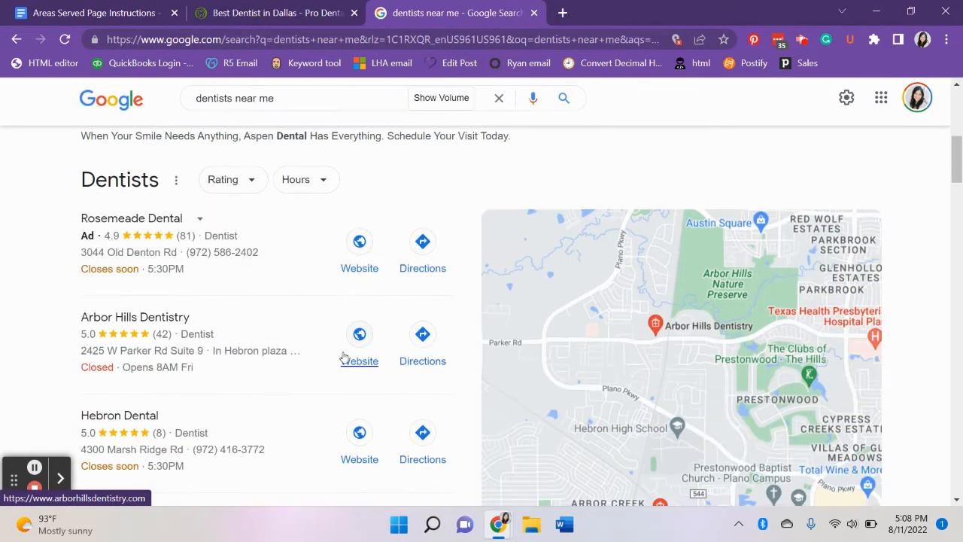
pyautogui.scroll(-4, 249, 381)
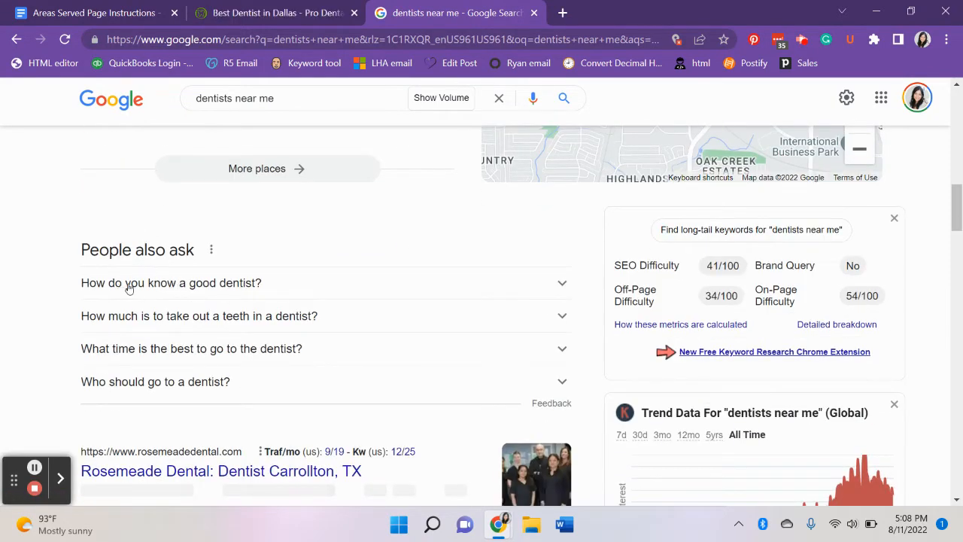
pyautogui.scroll(-1, 424, 288)
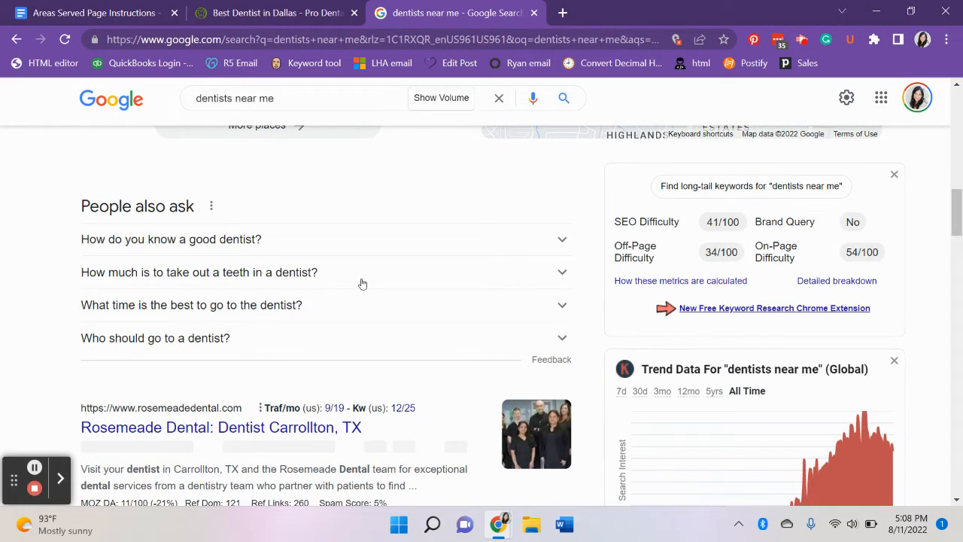
pyautogui.scroll(-1, 362, 283)
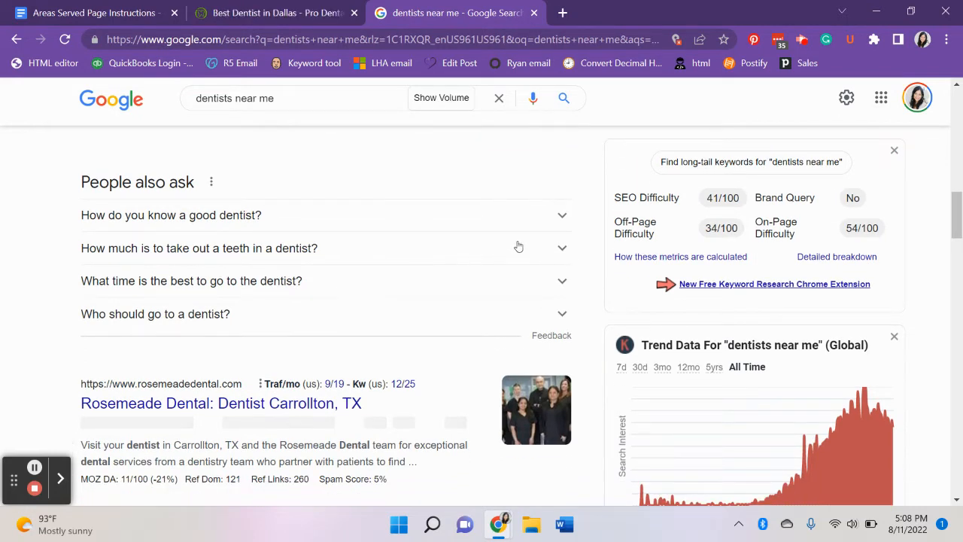
pyautogui.click(561, 218)
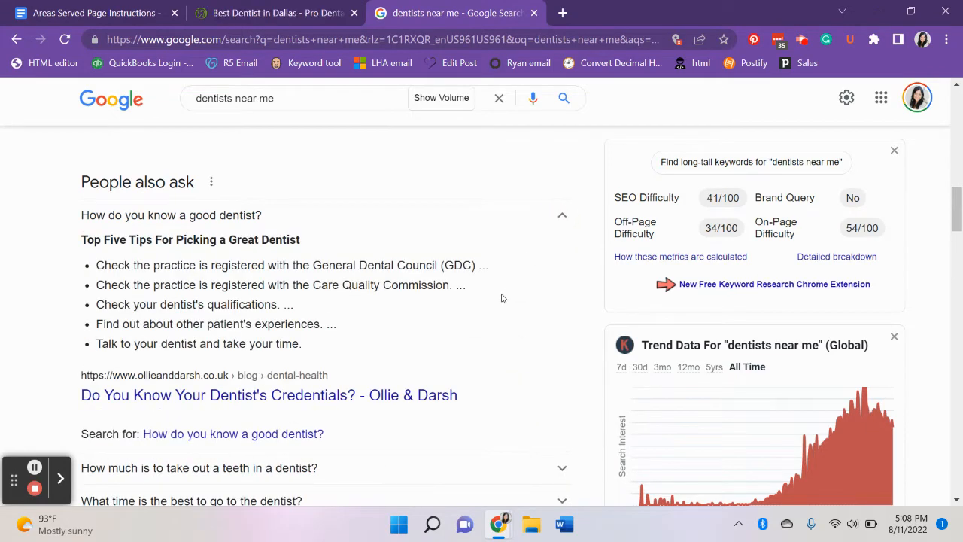
# Expand "Who should go to a dentist?" and review its answer and the related questions below it.
pyautogui.scroll(-2, 501, 297)
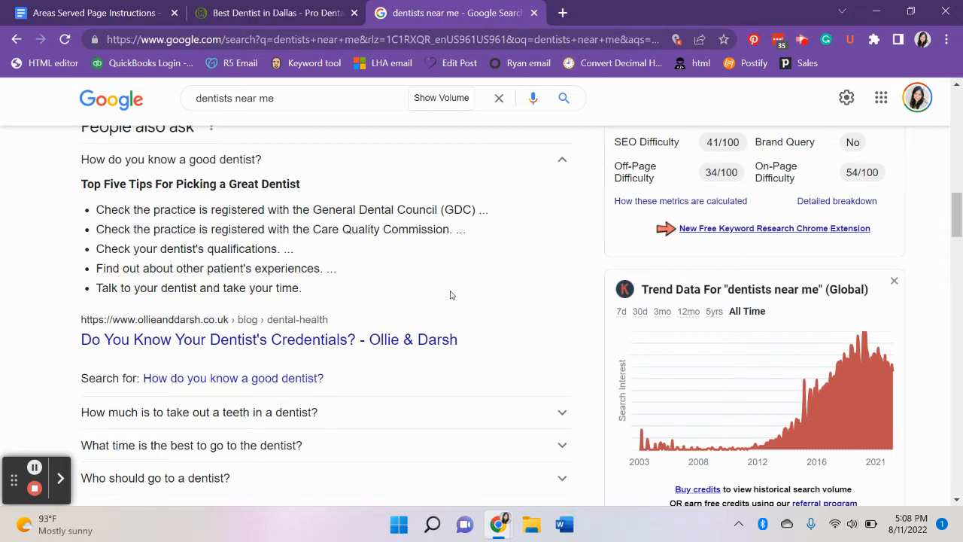
pyautogui.scroll(-2, 450, 295)
pyautogui.scroll(-1, 452, 296)
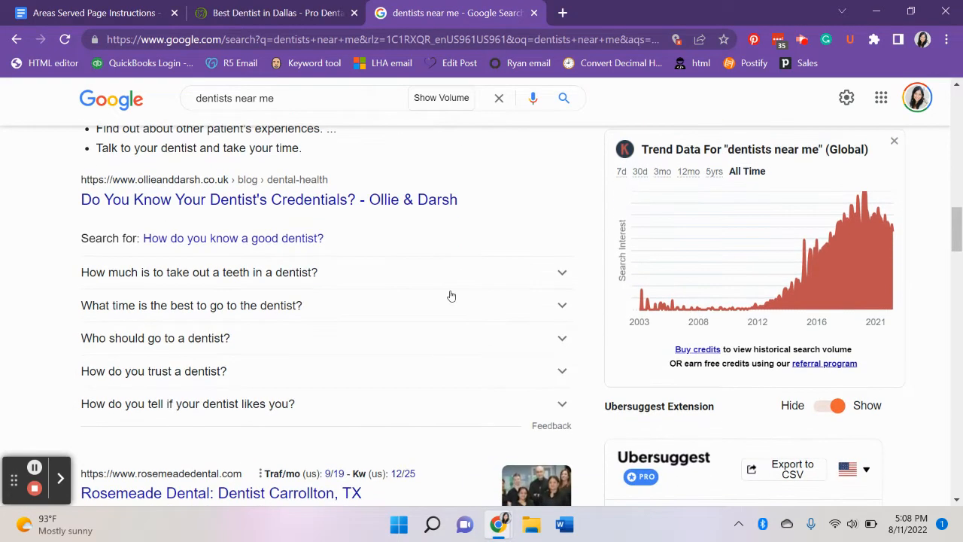
pyautogui.click(562, 339)
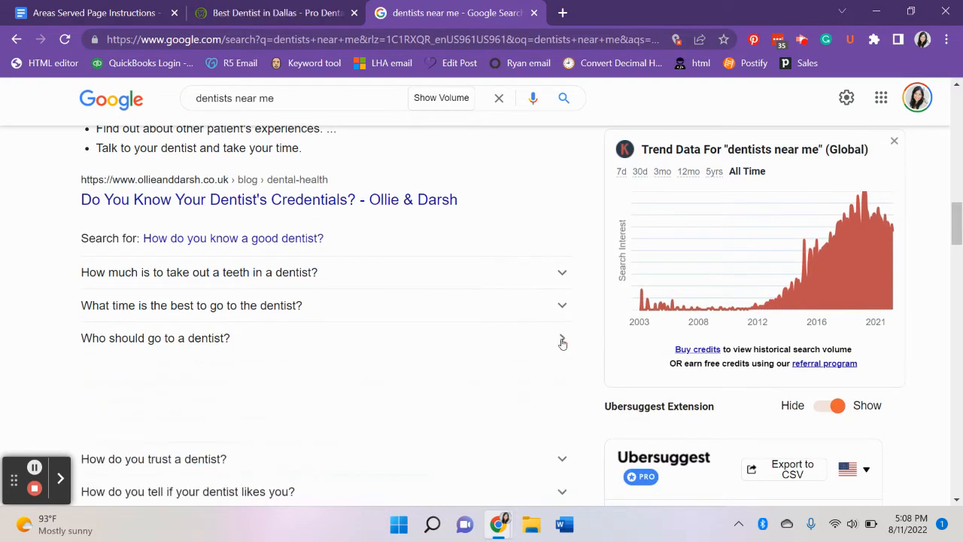
pyautogui.scroll(-1, 487, 324)
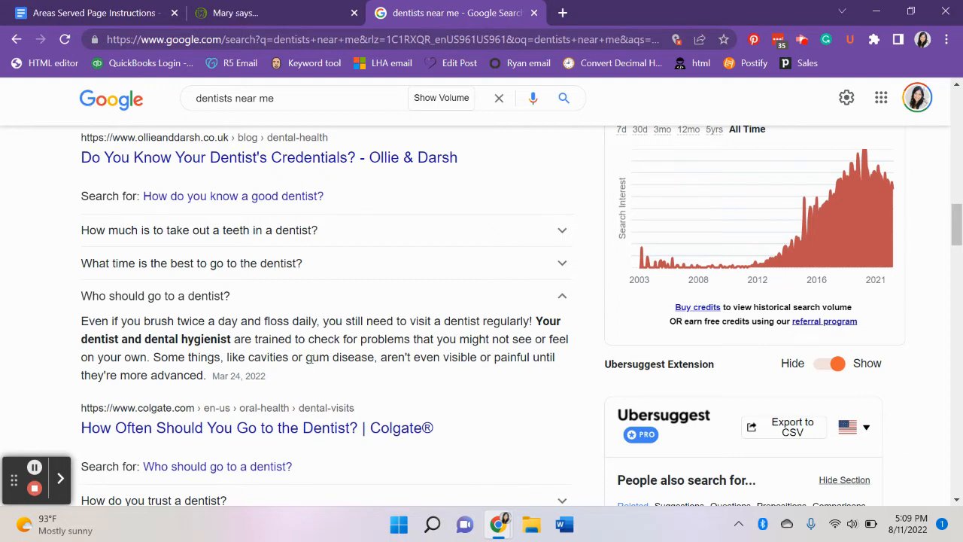
pyautogui.scroll(-1, 309, 359)
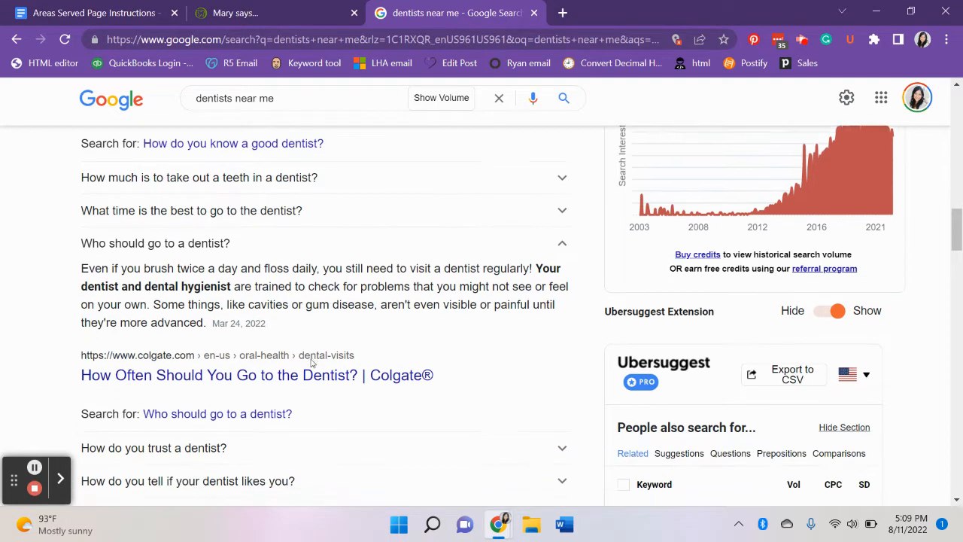
pyautogui.scroll(-2, 311, 363)
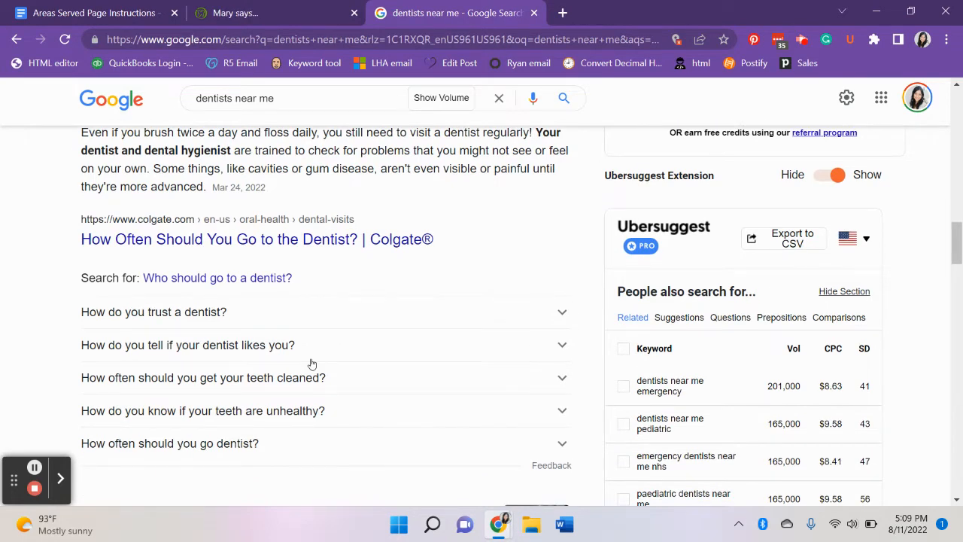
pyautogui.scroll(-1, 311, 363)
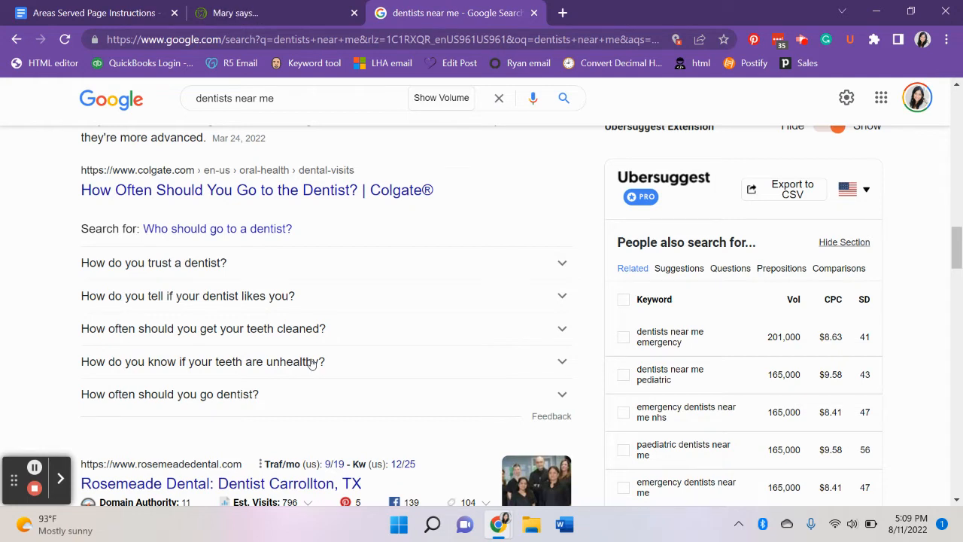
# Return to the Areas Served Page Instructions document and read the call-to-action header section and the start of the examples.
pyautogui.click(79, 12)
pyautogui.scroll(-3, 354, 456)
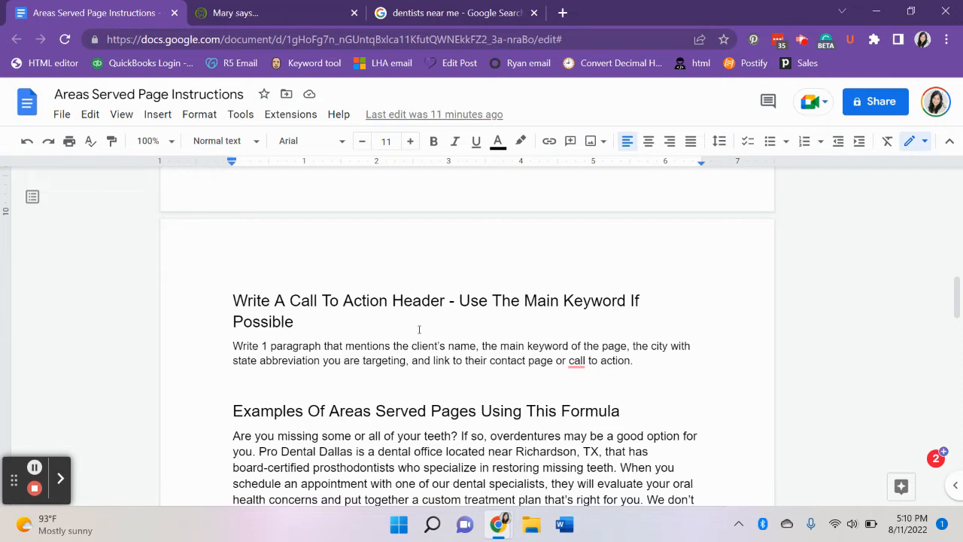
pyautogui.scroll(-1, 420, 329)
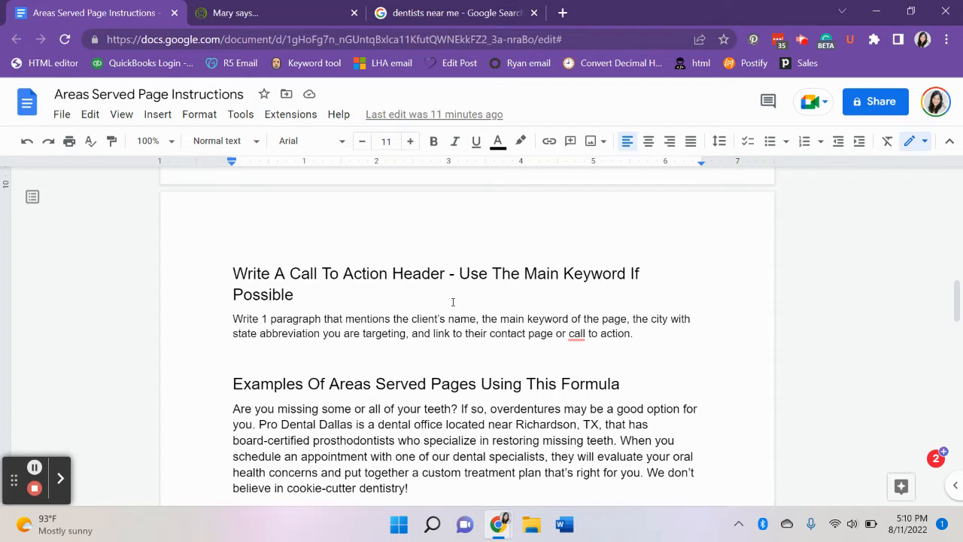
pyautogui.scroll(-1, 453, 302)
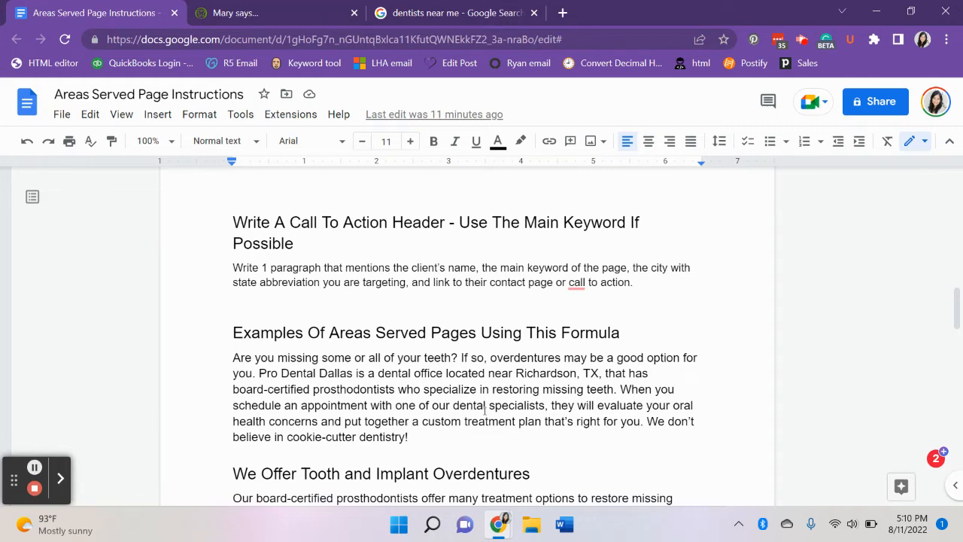
pyautogui.scroll(-1, 486, 407)
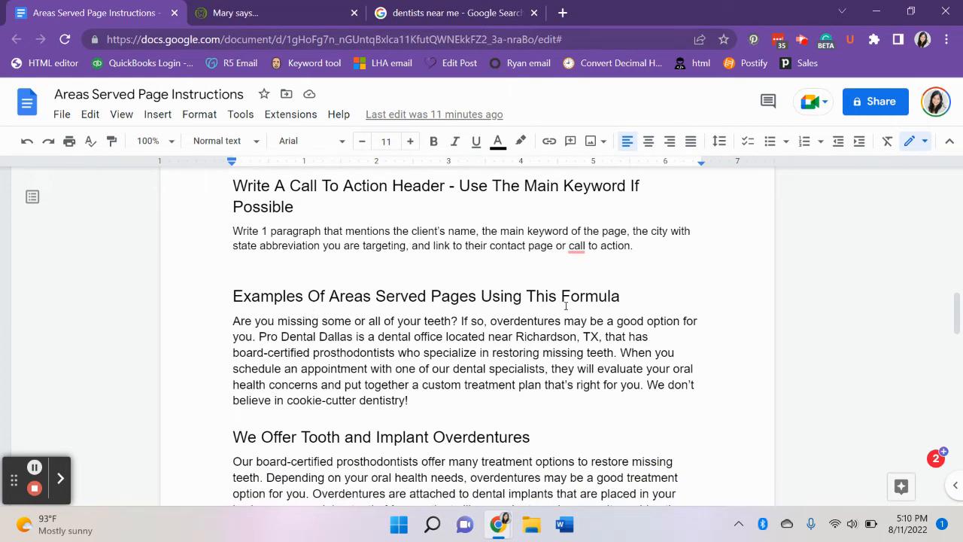
# Read the introductory paragraph of the Areas Served example and select the keyword "overdentures" in its second sentence.
pyautogui.scroll(-1, 497, 381)
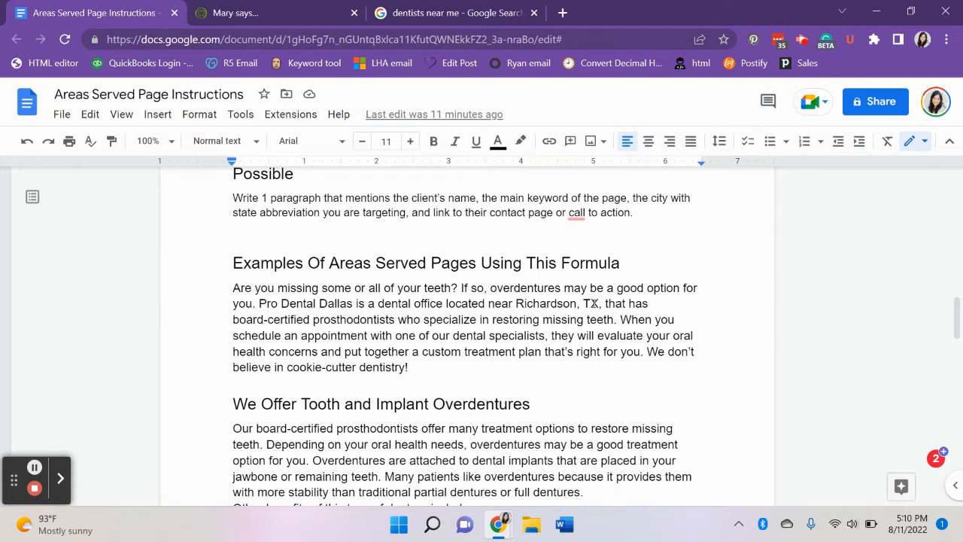
pyautogui.doubleClick(525, 287)
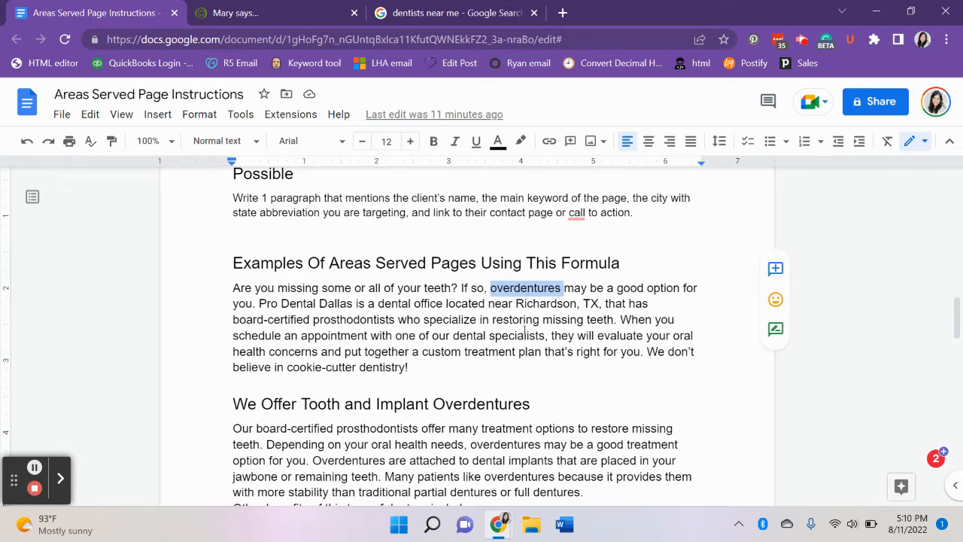
pyautogui.scroll(-1, 525, 316)
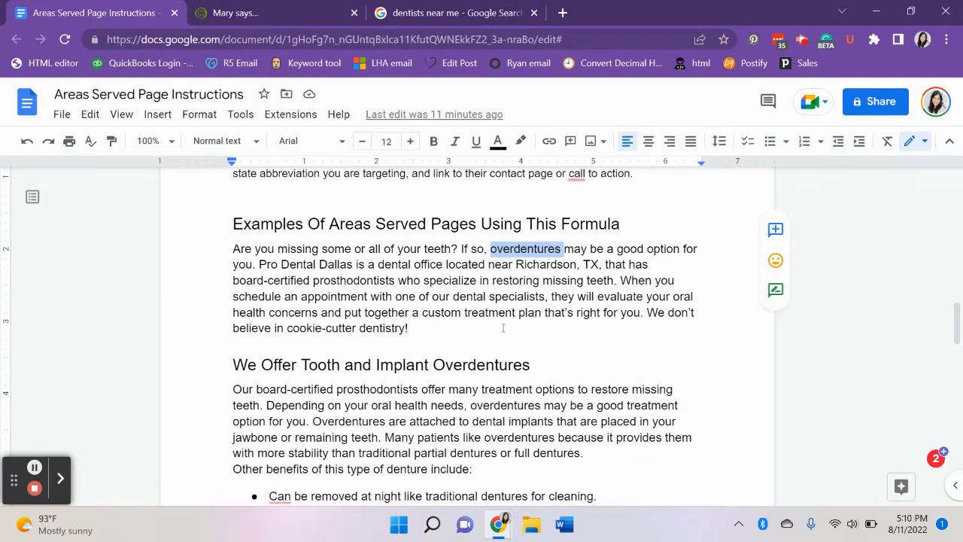
# Switch to the Pro Dental Dallas website and open the Overdentures page from the Dentures services.
pyautogui.click(283, 10)
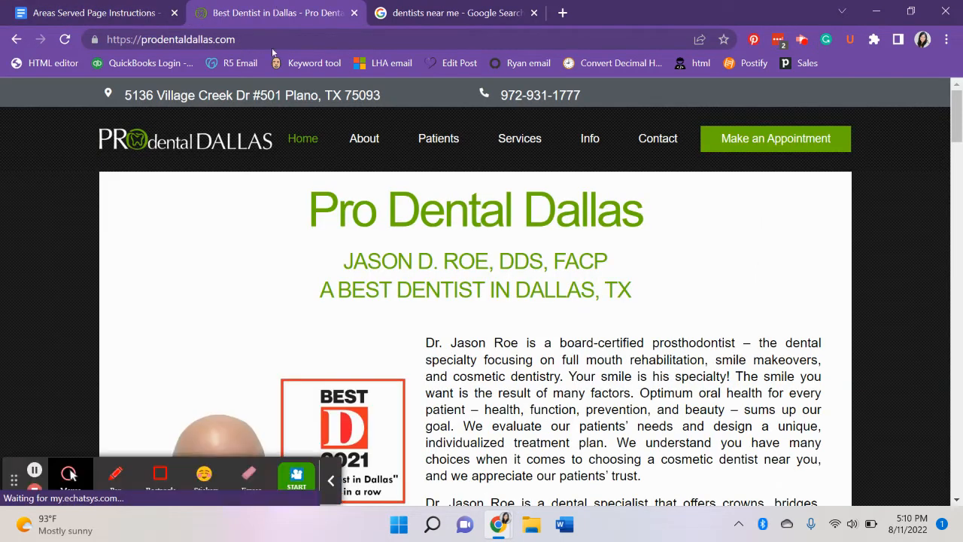
pyautogui.scroll(-10, 272, 310)
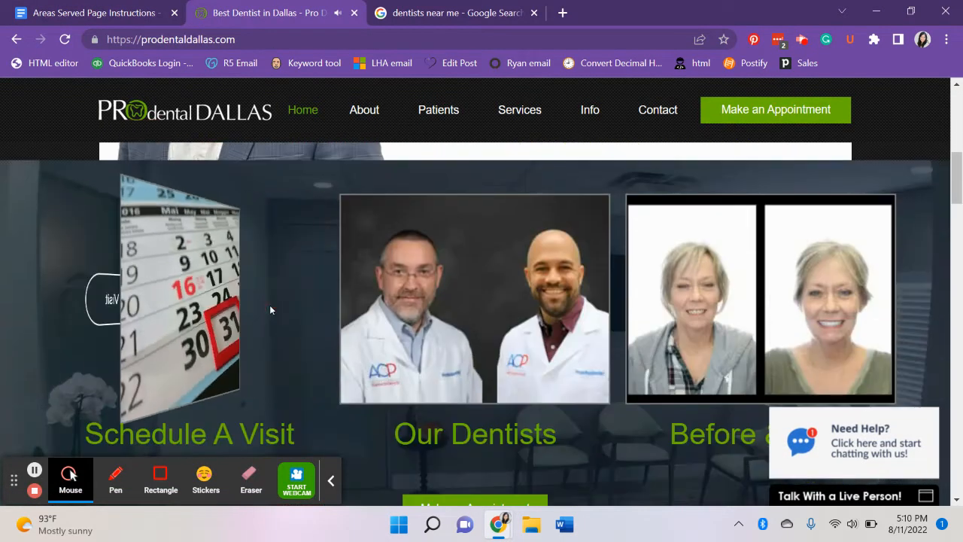
pyautogui.scroll(-6, 271, 310)
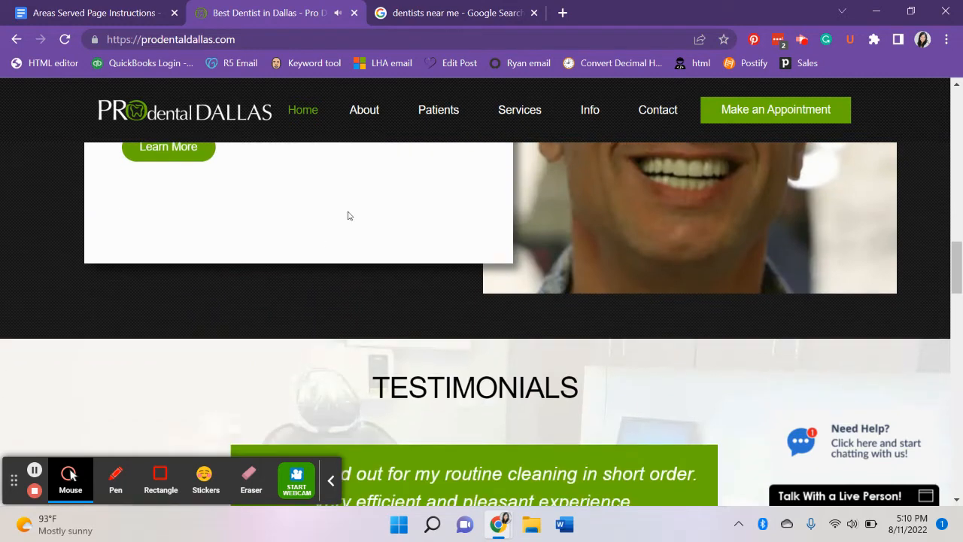
pyautogui.moveTo(531, 113)
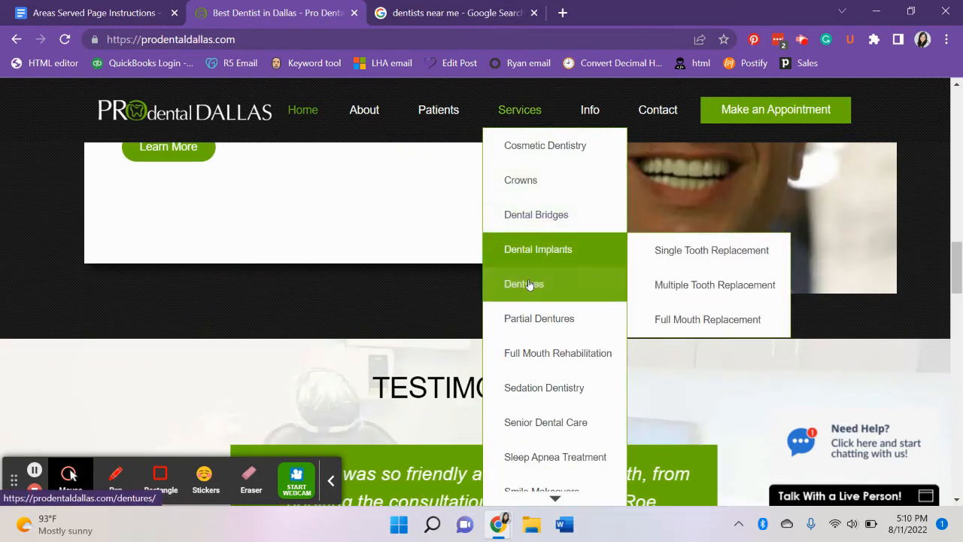
pyautogui.moveTo(534, 284)
pyautogui.click(682, 388)
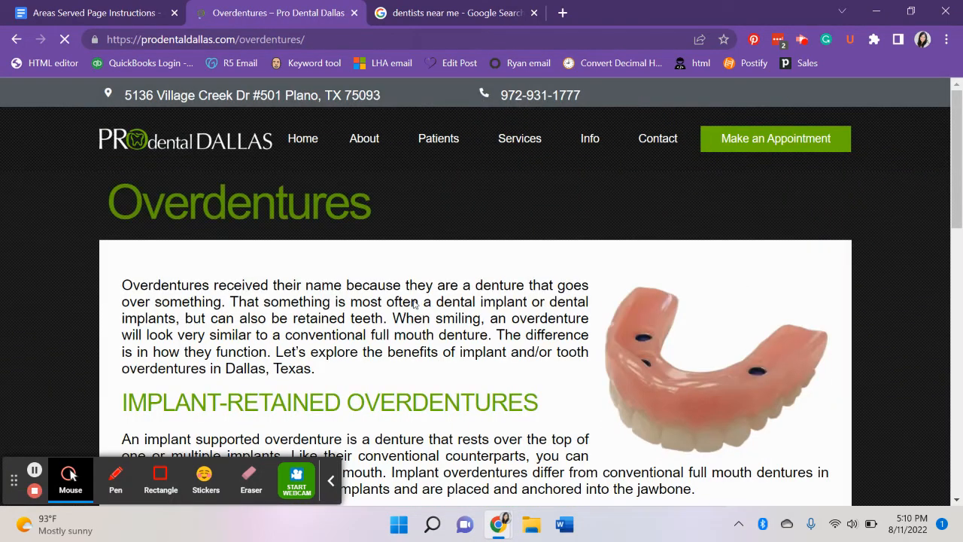
# Read through the implant-retained and tooth-retained sections of the Overdentures page.
pyautogui.scroll(-2, 413, 304)
pyautogui.scroll(-1, 413, 304)
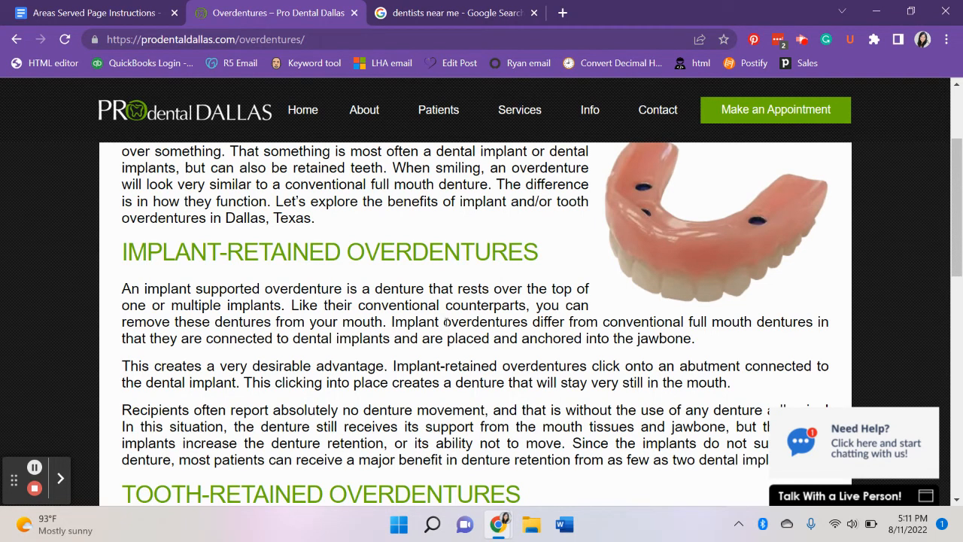
pyautogui.scroll(-1, 346, 361)
pyautogui.scroll(-1, 345, 361)
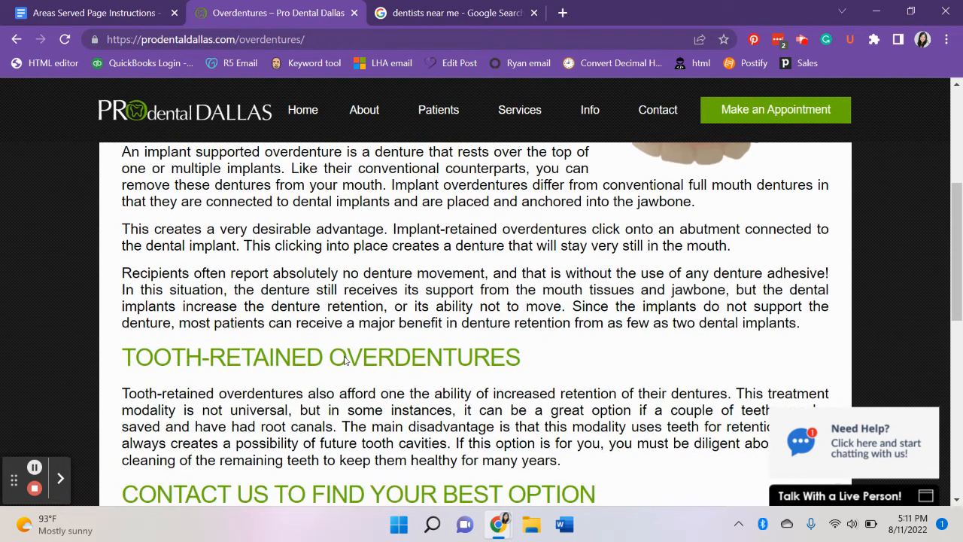
# Return to the Areas Served Page Instructions document and read the "We Offer Tooth and Implant Overdentures" example section with its benefits list.
pyautogui.scroll(-2, 235, 276)
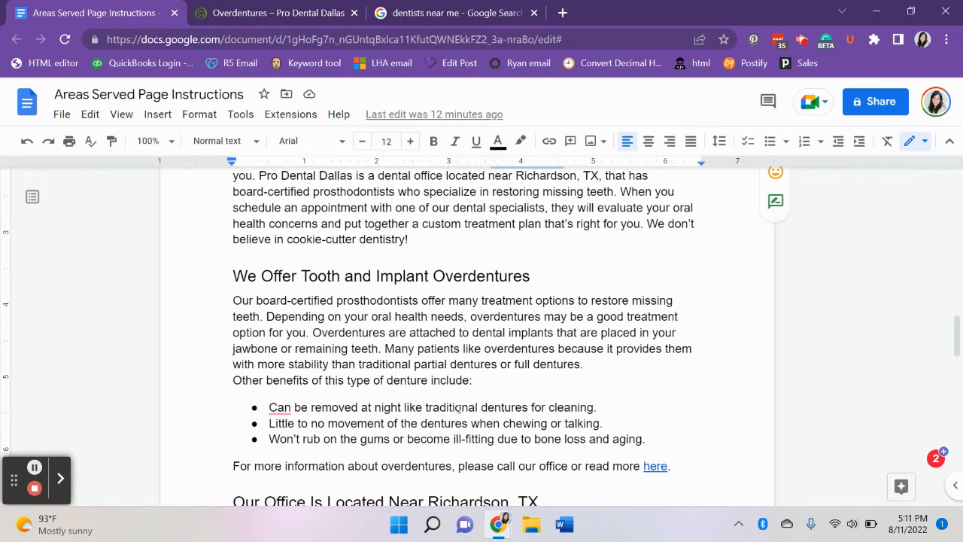
pyautogui.scroll(-1, 460, 412)
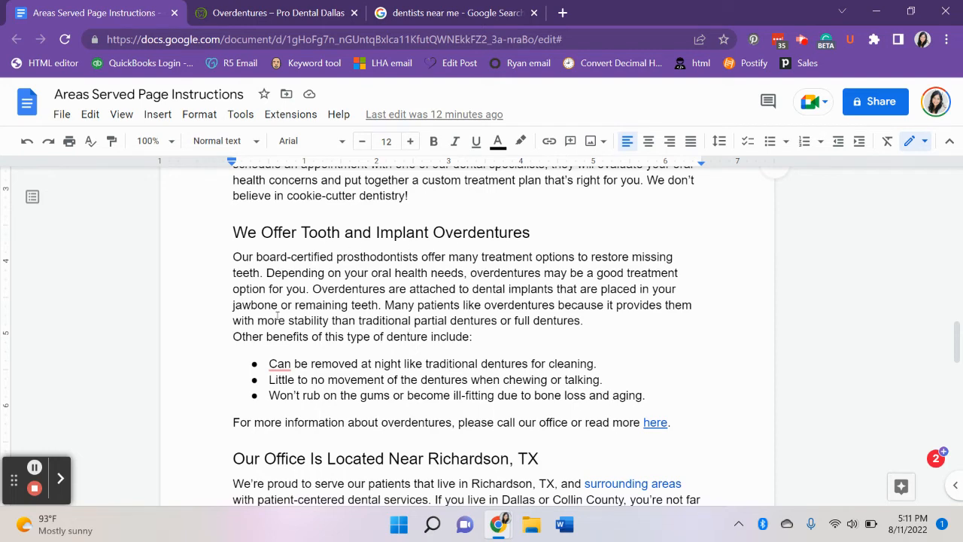
pyautogui.scroll(-1, 277, 316)
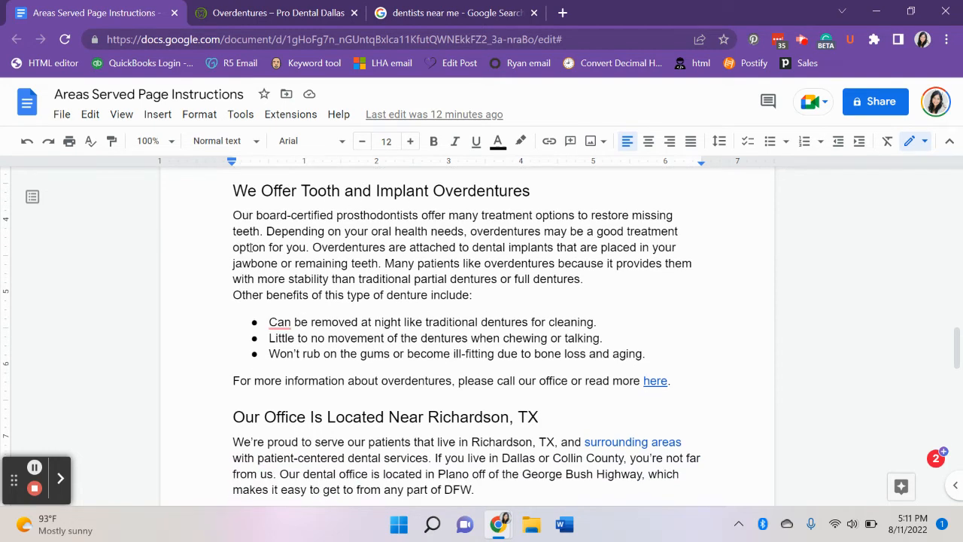
# Compare the document's overdentures section and its "here" link sentence with the client's Overdentures page.
pyautogui.click(275, 6)
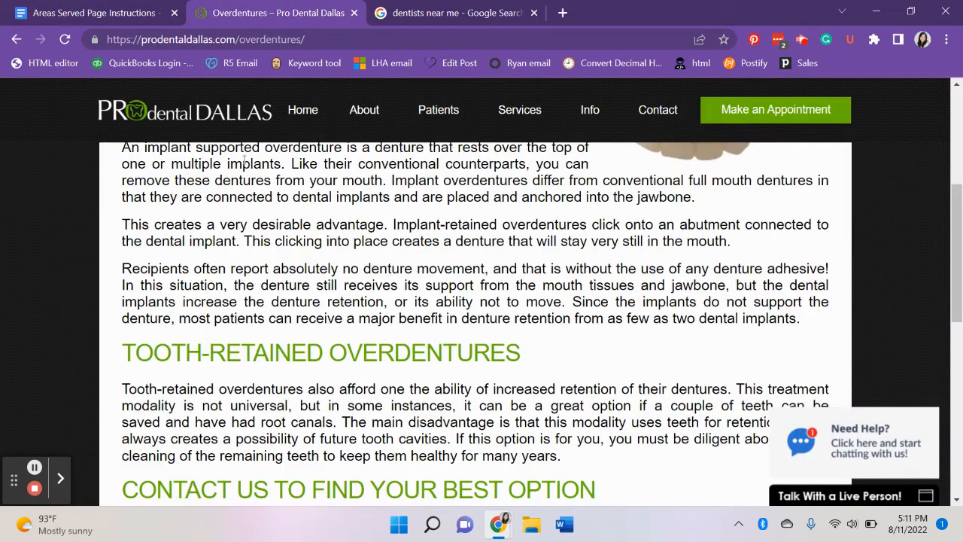
pyautogui.click(114, 11)
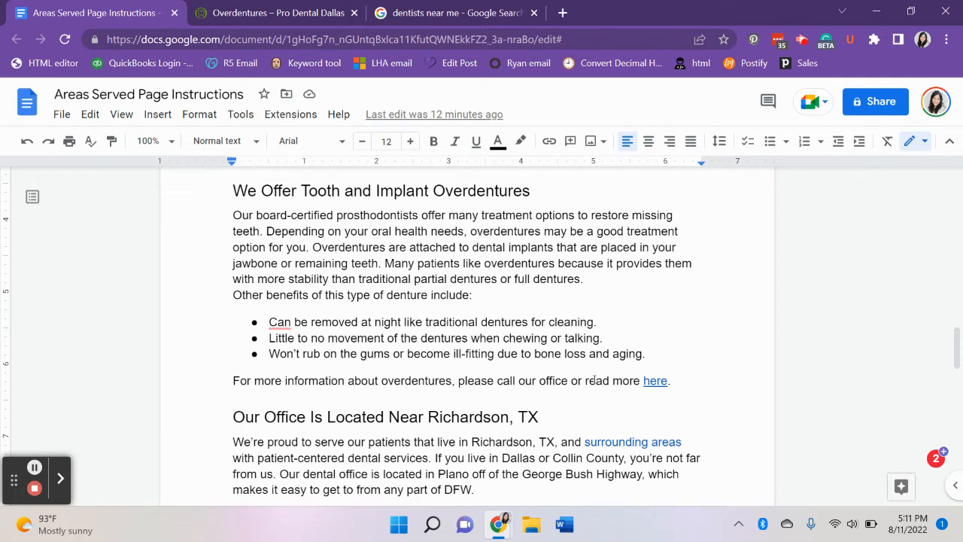
pyautogui.scroll(-1, 595, 380)
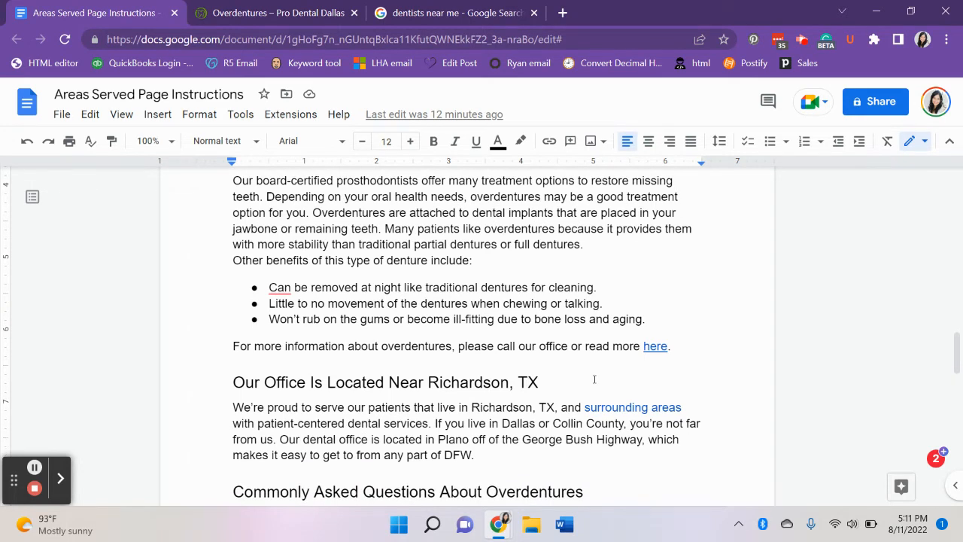
pyautogui.click(301, 22)
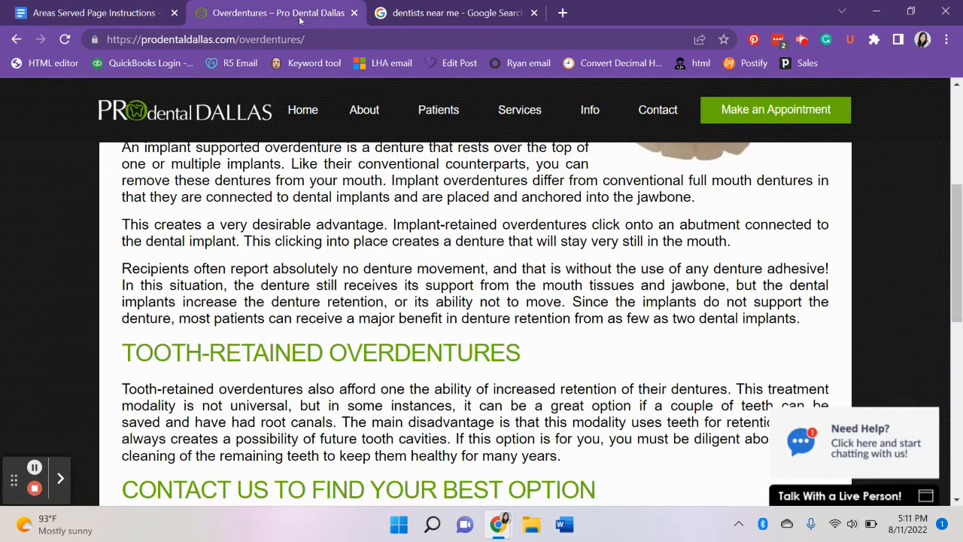
pyautogui.scroll(1, 313, 397)
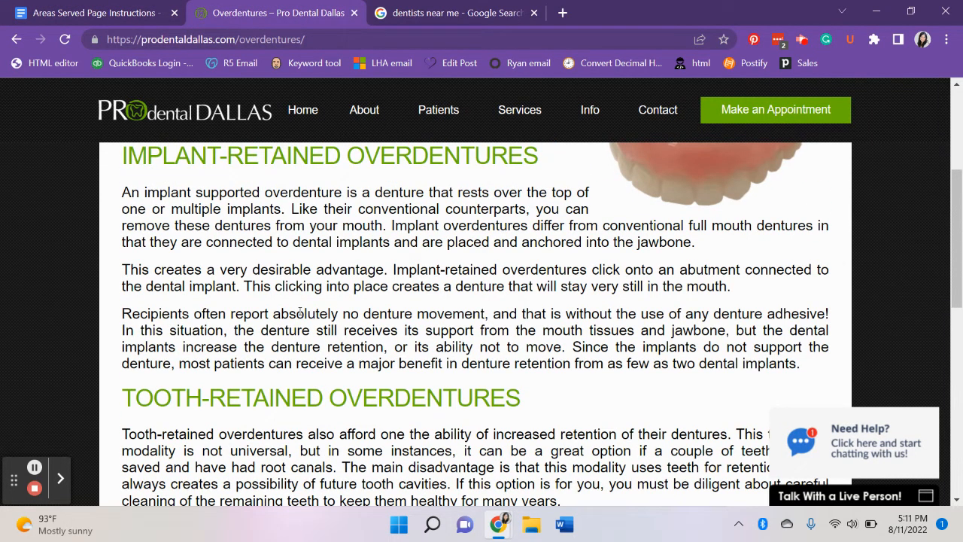
# Return to the instructions document and read the example's office location, commonly asked questions and "Schedule Your Appointment Today!" sections.
pyautogui.click(83, 12)
pyautogui.scroll(-2, 158, 274)
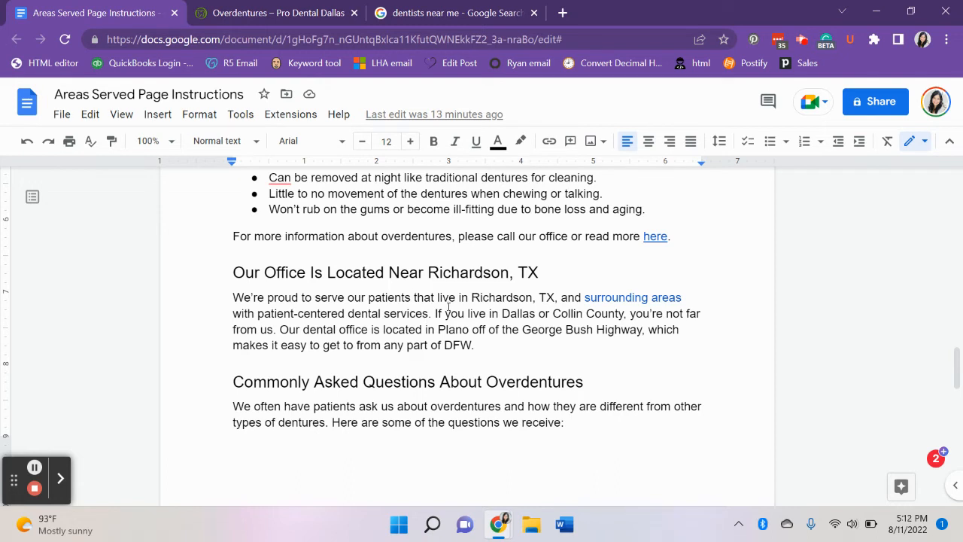
pyautogui.scroll(-4, 435, 326)
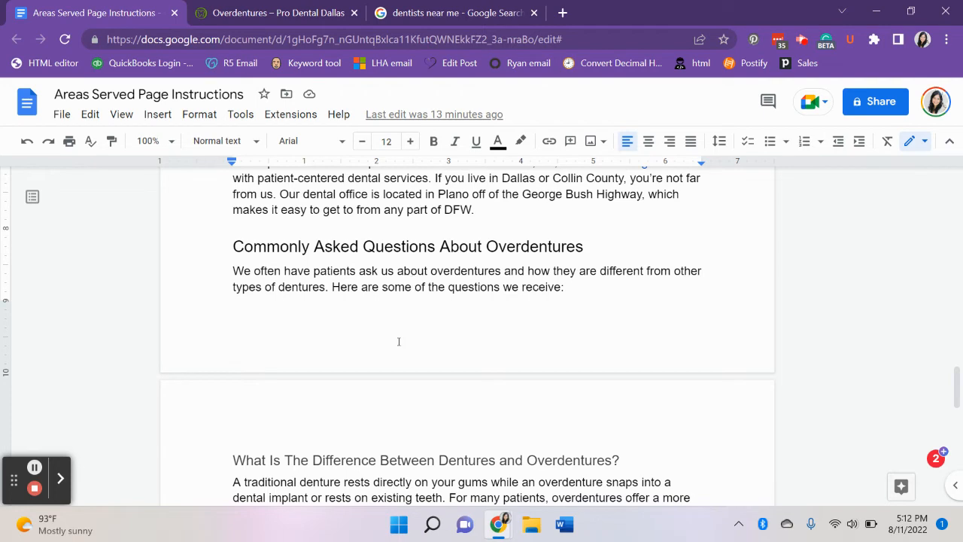
pyautogui.scroll(-6, 399, 342)
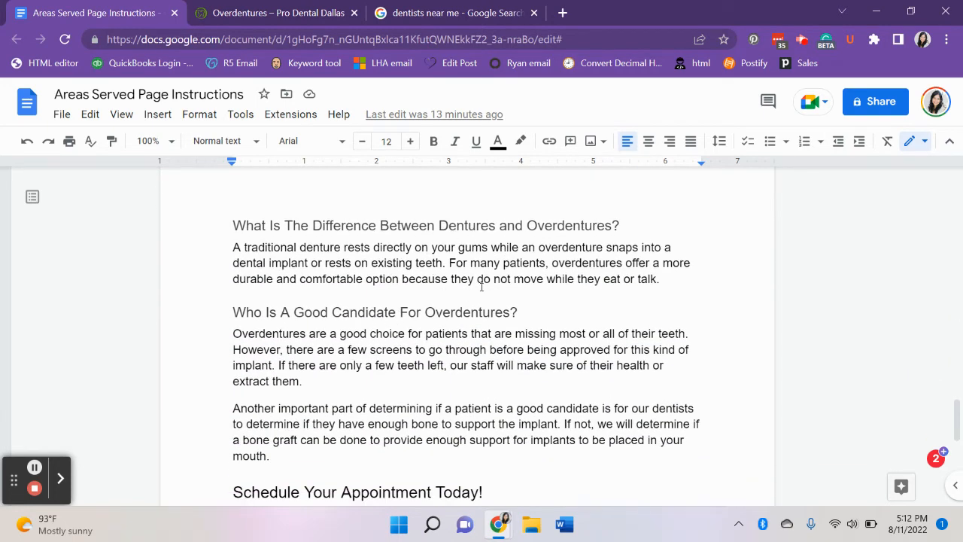
pyautogui.scroll(-1, 393, 366)
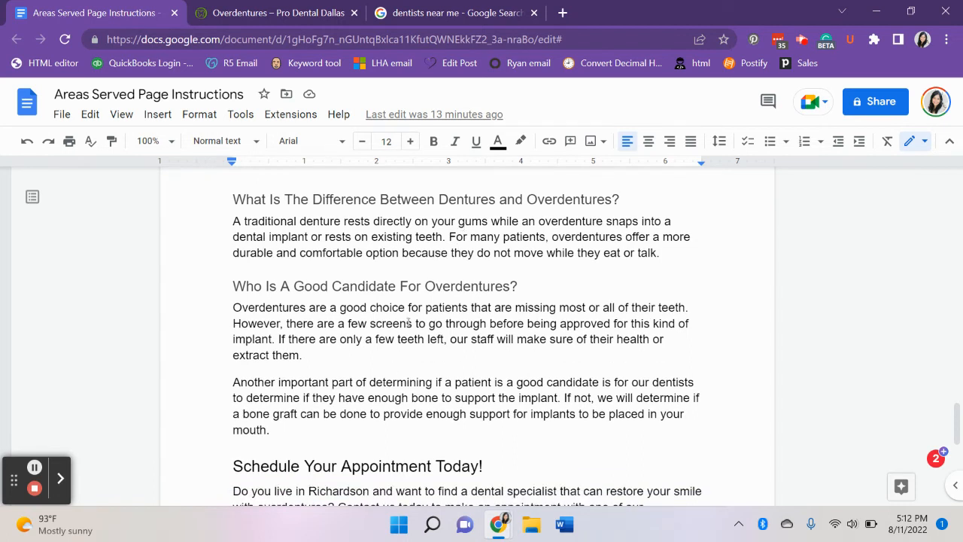
pyautogui.scroll(-1, 406, 356)
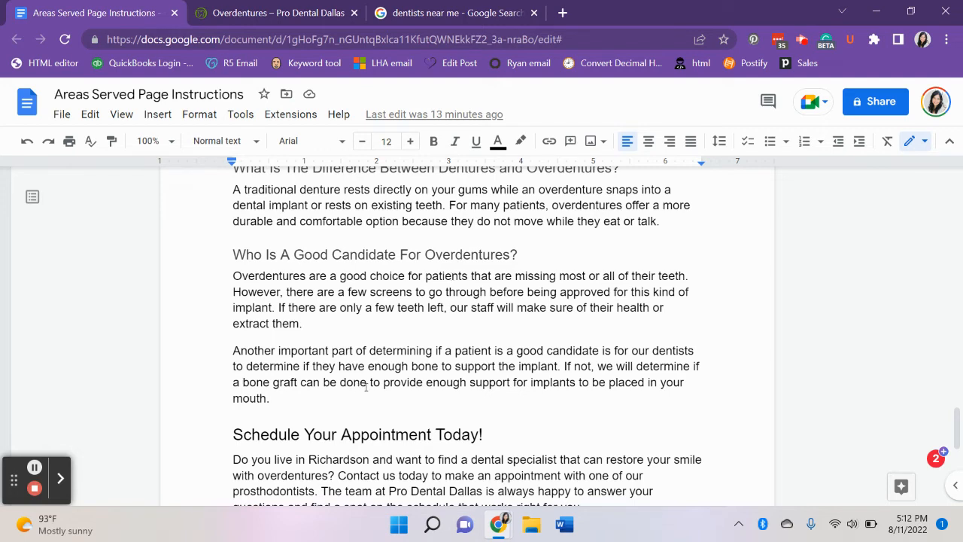
pyautogui.scroll(-1, 366, 386)
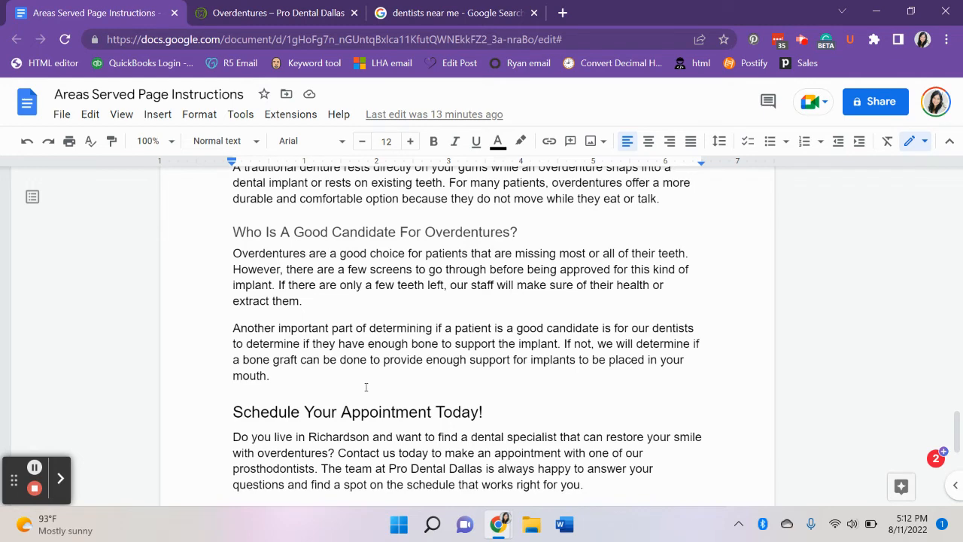
pyautogui.scroll(-2, 366, 387)
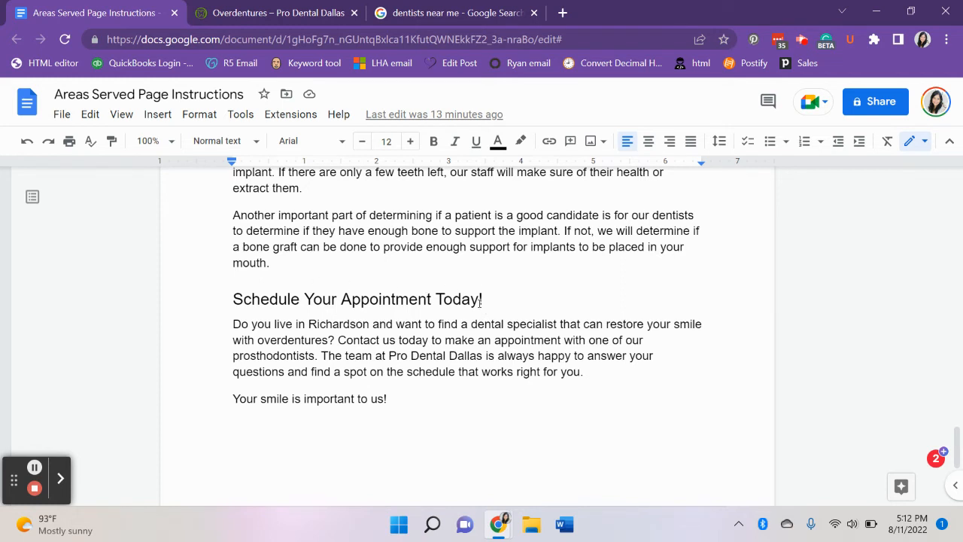
# Insert "For an Overdenture" before "Today!" in the "Schedule Your Appointment Today!" heading and review the sections above it.
pyautogui.click(435, 299)
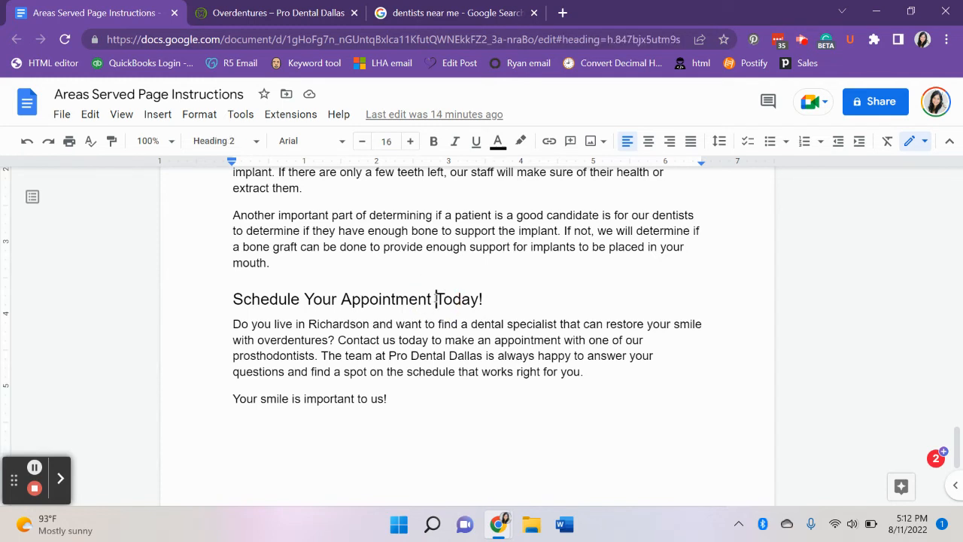
pyautogui.write('For an Overdenture')
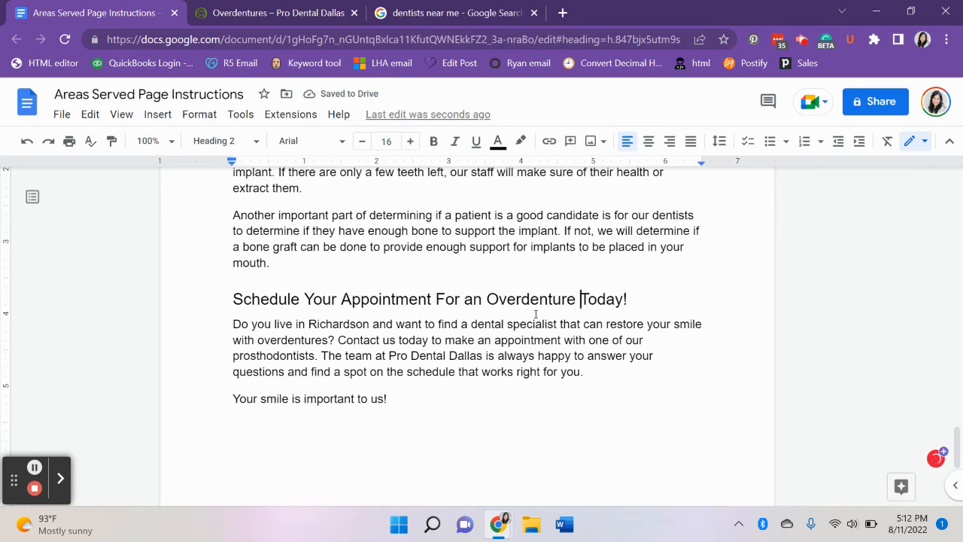
pyautogui.scroll(4, 456, 302)
pyautogui.scroll(1, 456, 302)
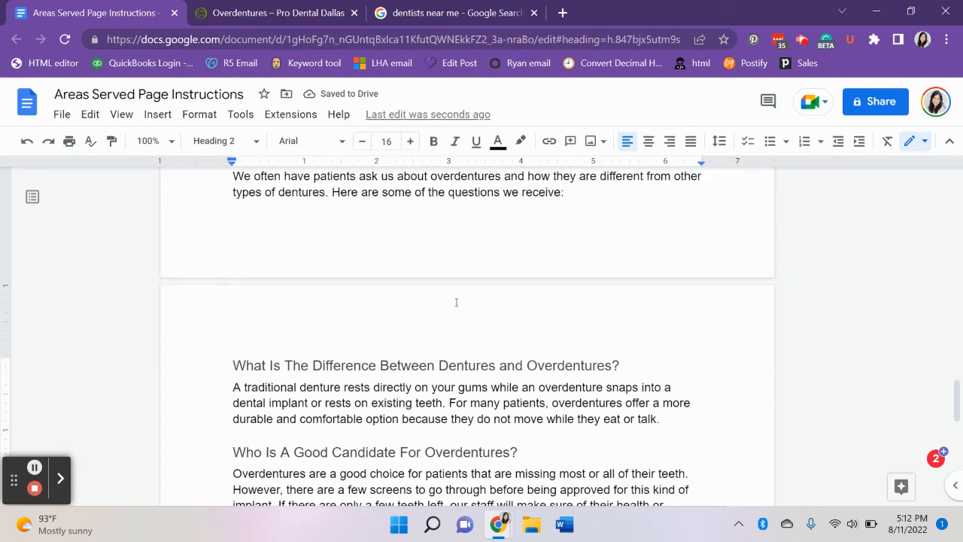
pyautogui.scroll(-2, 455, 301)
pyautogui.scroll(-3, 527, 379)
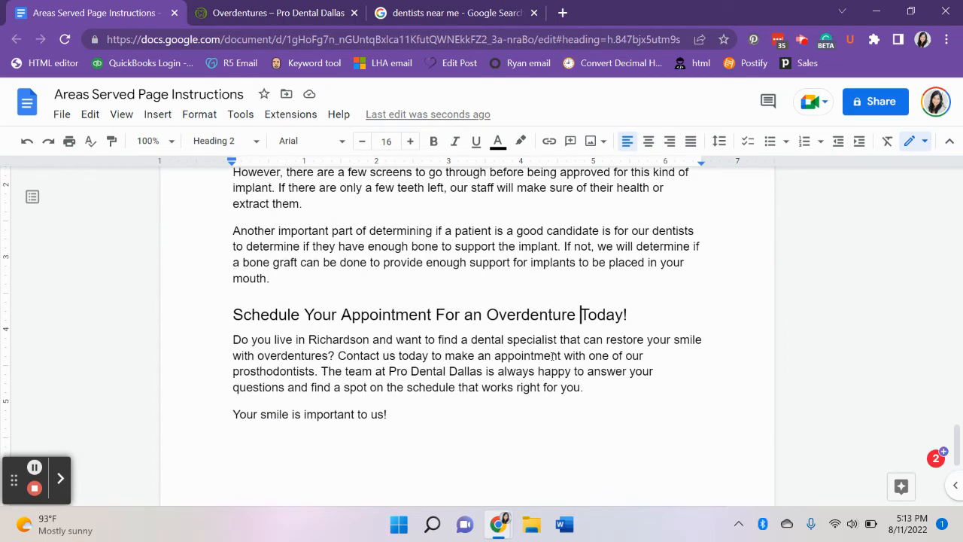
# Delete "an Overdenture" from the closing call-to-action heading.
pyautogui.doubleClick(549, 314)
pyautogui.press('BackSpace')
pyautogui.press('BackSpace')
pyautogui.press('BackSpace')
pyautogui.press('BackSpace')
pyautogui.press('BackSpace')
pyautogui.press('BackSpace')
pyautogui.press('BackSpace')
pyautogui.press('BackSpace')
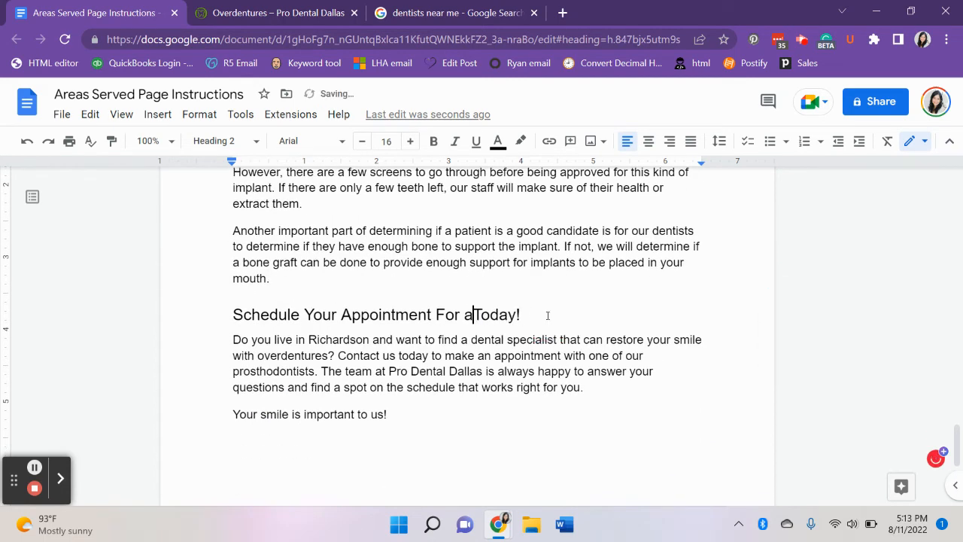